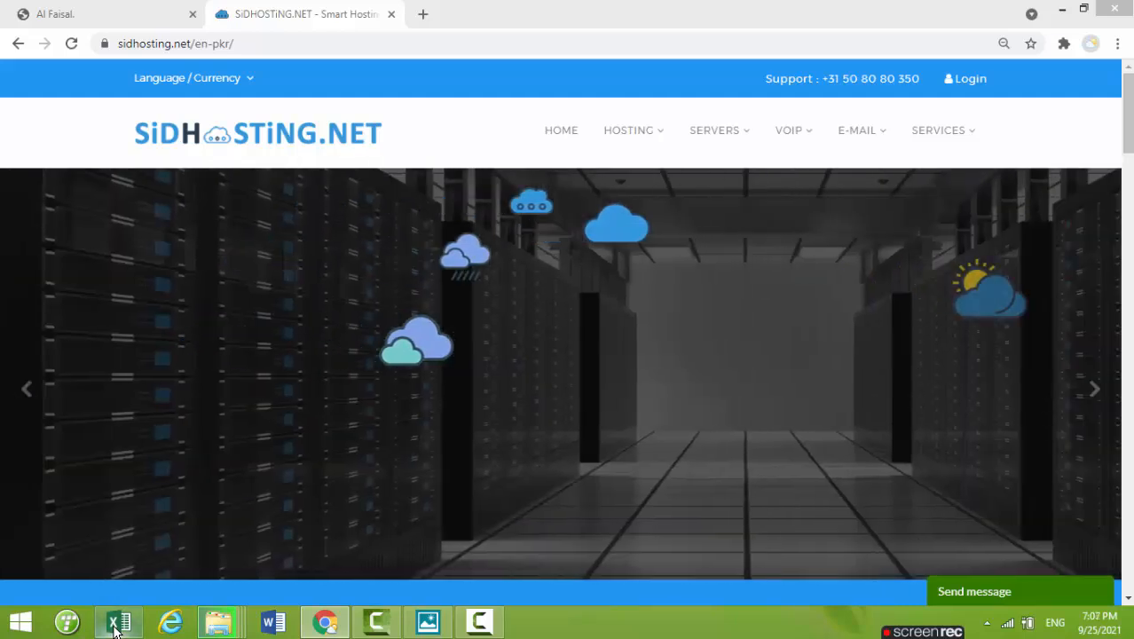
Step: Switch to Excel and create a new blank workbook
{"action": "left_click", "coordinate": [116, 623]}
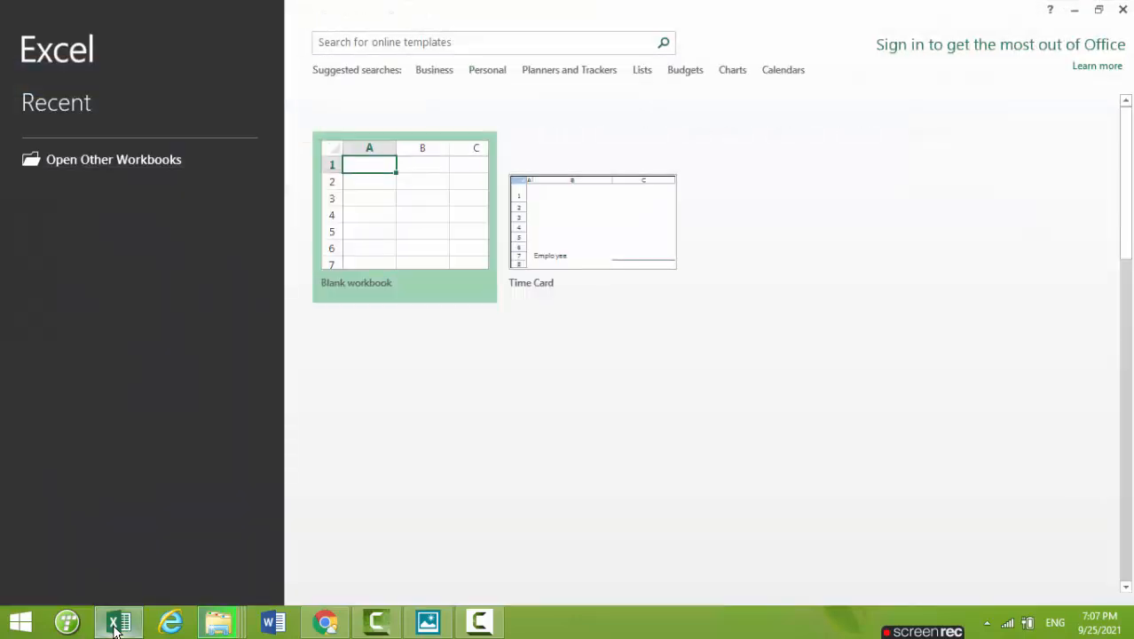
{"action": "left_click", "coordinate": [400, 215]}
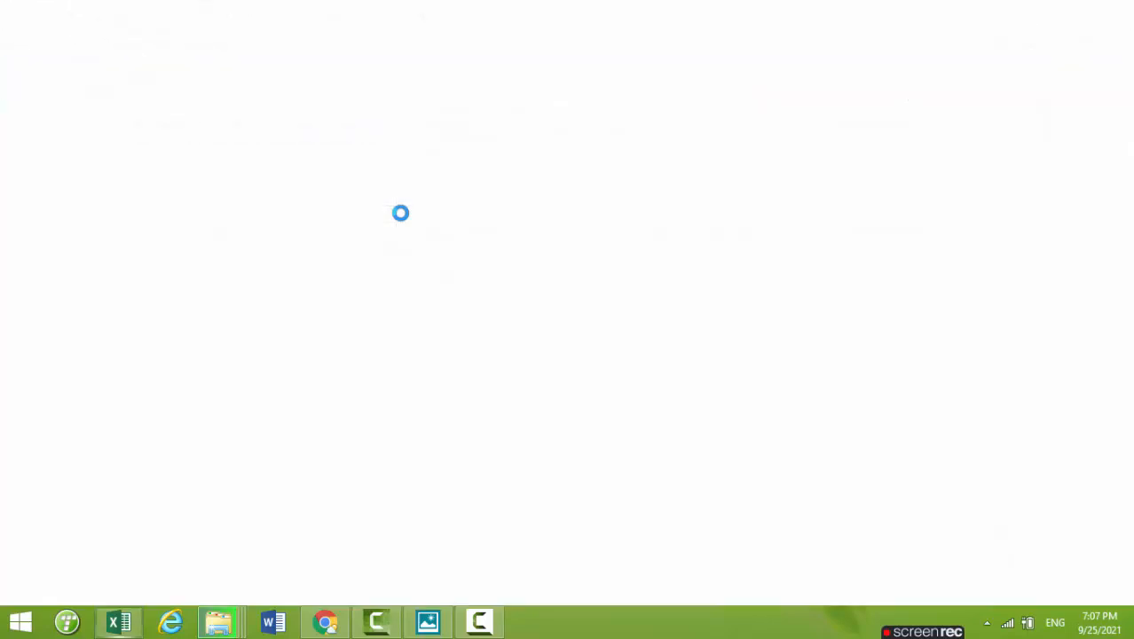
{"action": "left_click", "coordinate": [400, 214]}
{"action": "left_click", "coordinate": [233, 306]}
{"action": "left_click", "coordinate": [195, 293]}
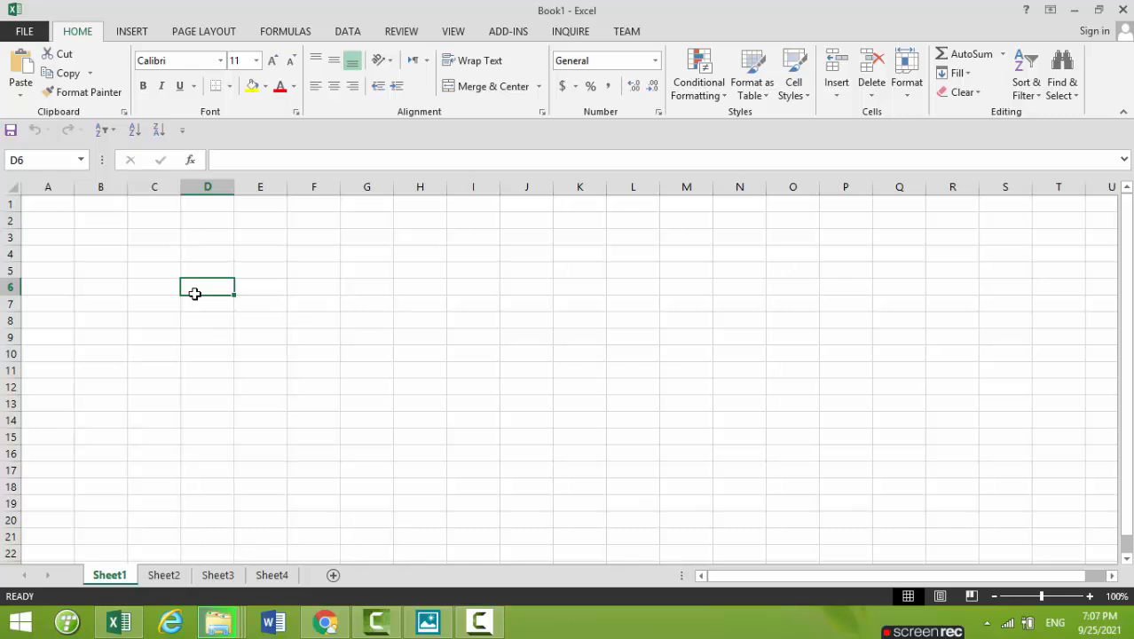
{"action": "key", "text": "Left"}
{"action": "key", "text": "Left"}
{"action": "key", "text": "Right"}
{"action": "key", "text": "Right"}
{"action": "key", "text": "Right"}
{"action": "key", "text": "Right"}
{"action": "key", "text": "Right"}
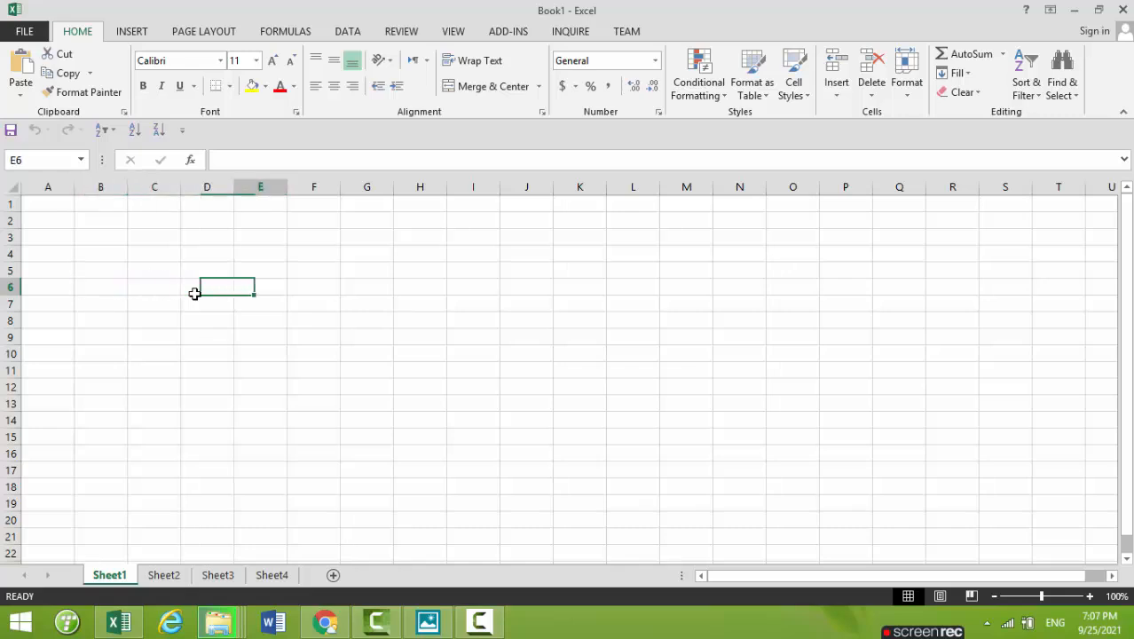
{"action": "key", "text": "Left"}
{"action": "key", "text": "Left"}
{"action": "key", "text": "Left"}
{"action": "key", "text": "Left"}
{"action": "key", "text": "Right"}
{"action": "key", "text": "Right"}
{"action": "key", "text": "Right"}
{"action": "key", "text": "Right"}
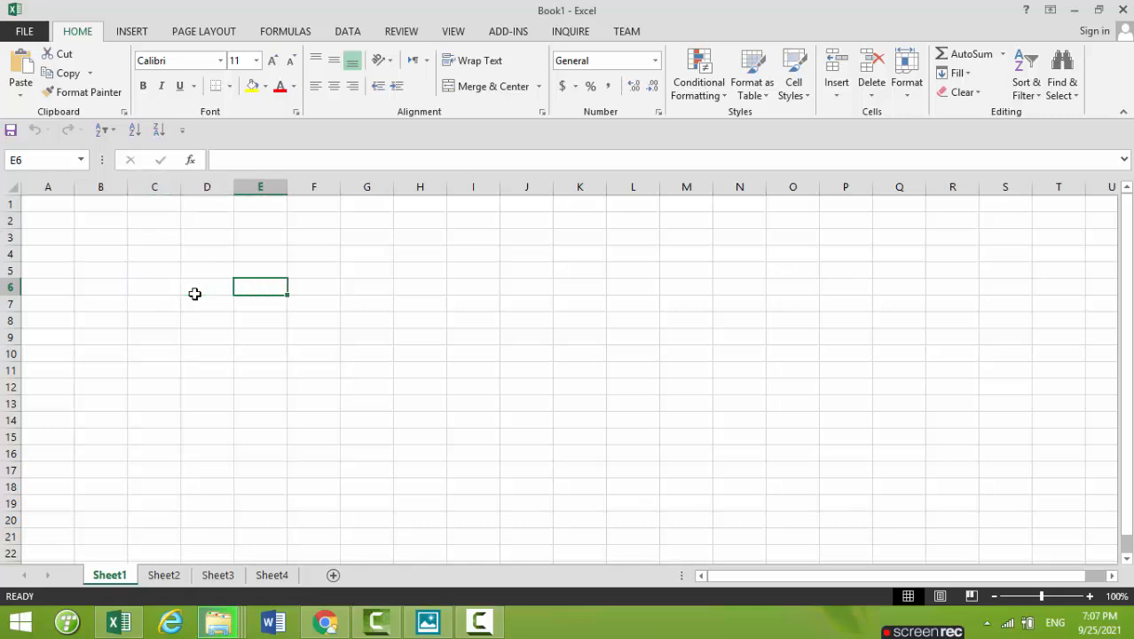
{"action": "key", "text": "Left"}
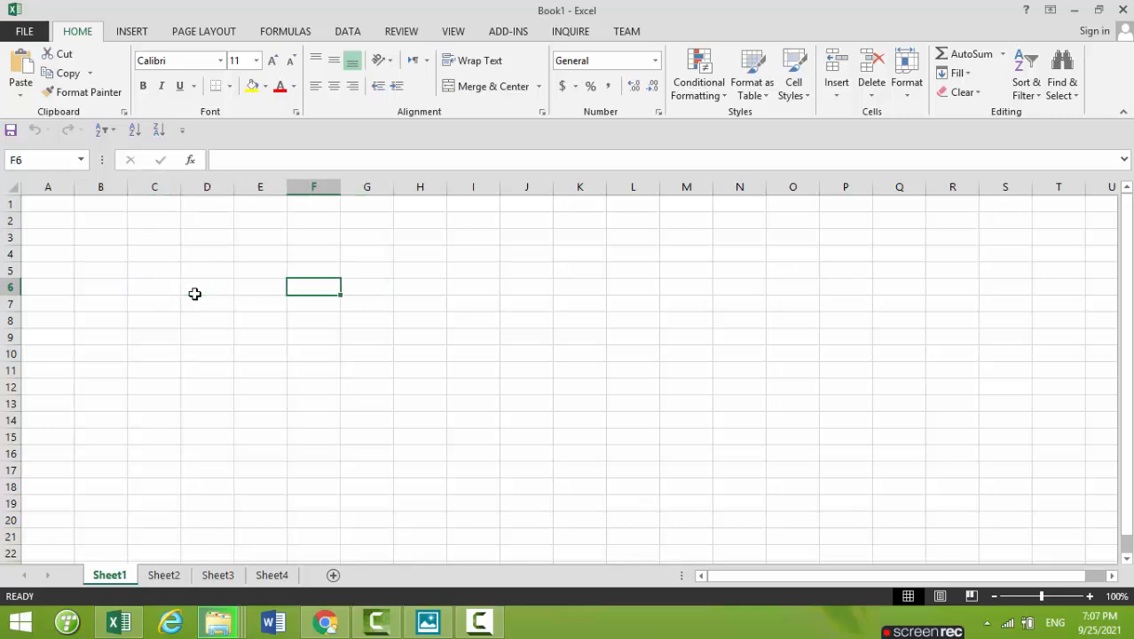
{"action": "key", "text": "Left"}
{"action": "key", "text": "Left"}
{"action": "key", "text": "Left"}
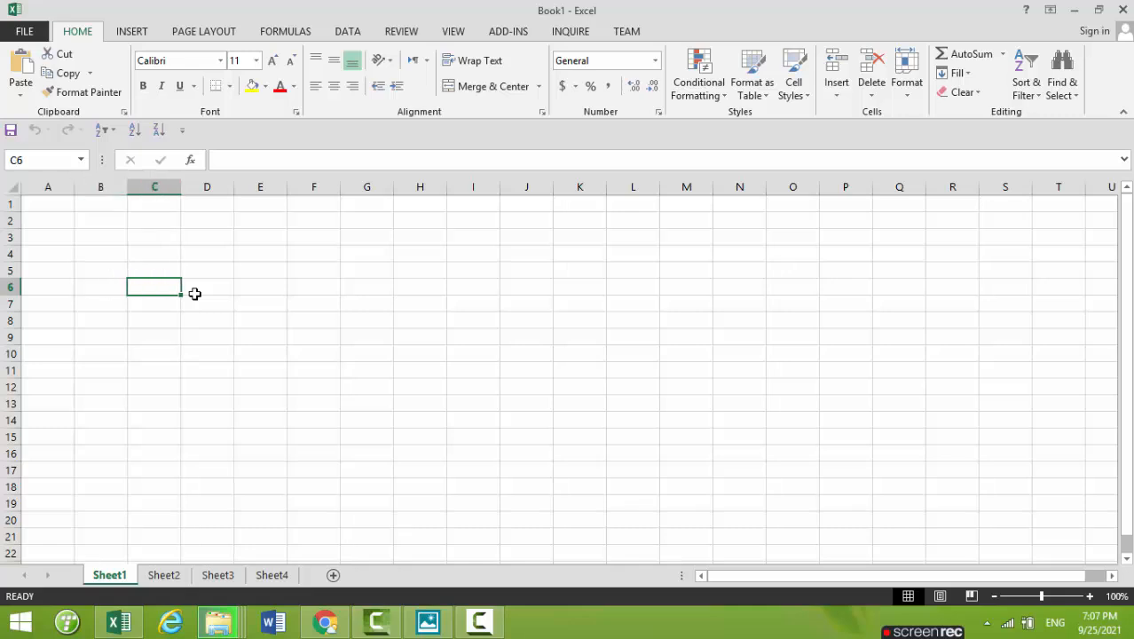
Step: Enter the heading BILL ONE in cell C6
{"action": "key", "text": "Left"}
{"action": "key", "text": "Right"}
{"action": "type", "text": "B"}
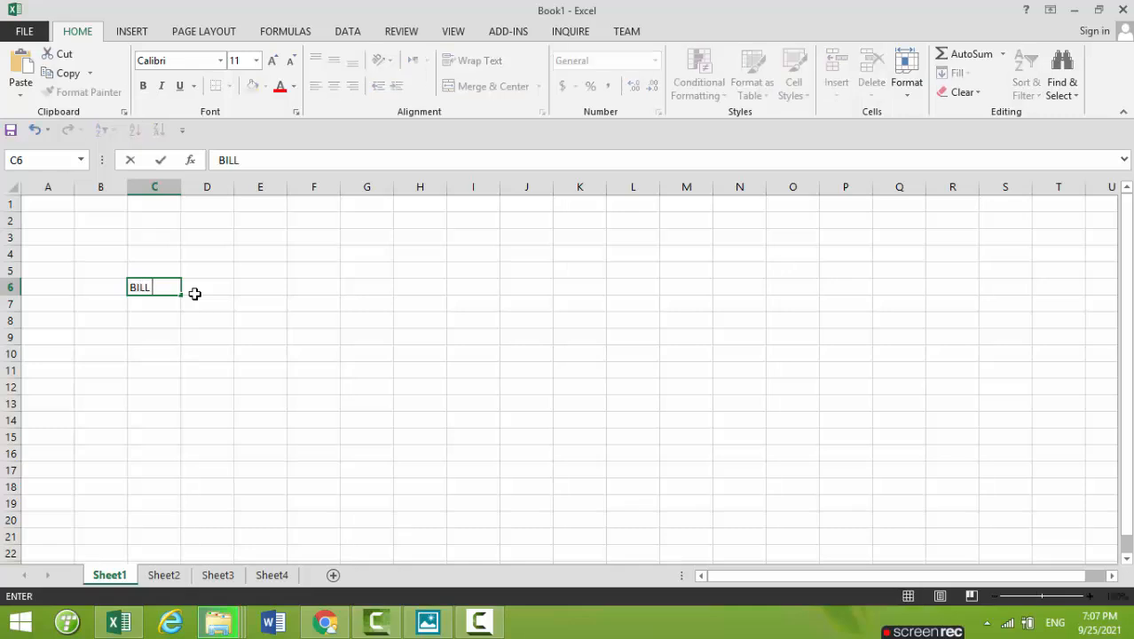
{"action": "type", "text": "ILL ONE"}
{"action": "key", "text": "Right"}
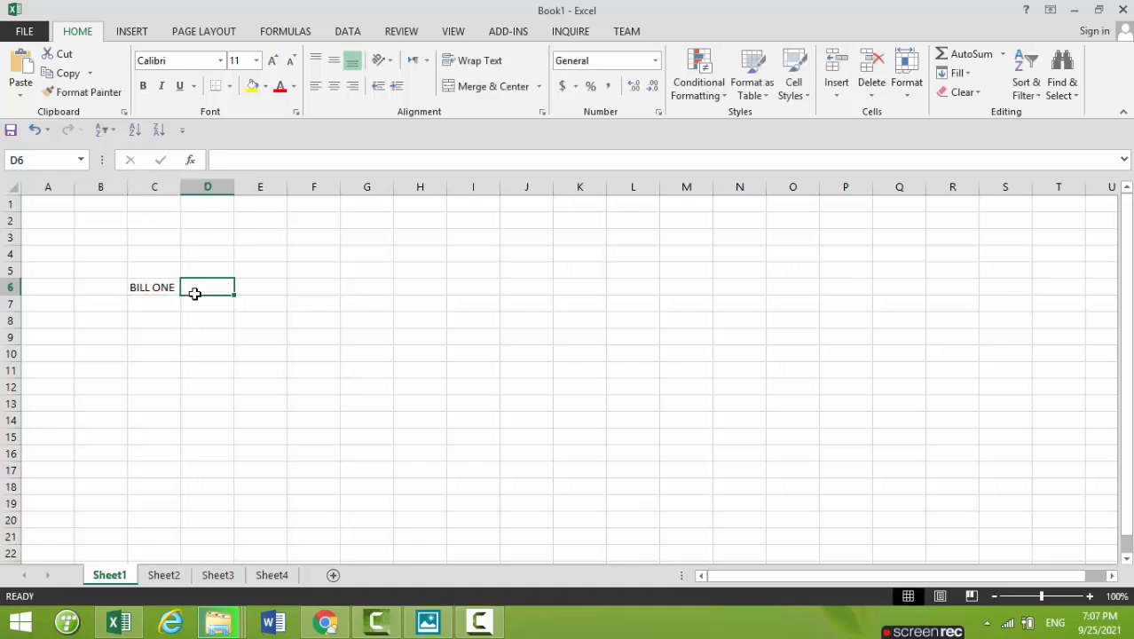
Step: Enter the heading BILLTWO in cell D6, beside BILL ONE
{"action": "key", "text": "Left"}
{"action": "key", "text": "Right"}
{"action": "key", "text": "Right"}
{"action": "key", "text": "Left"}
{"action": "type", "text": "B"}
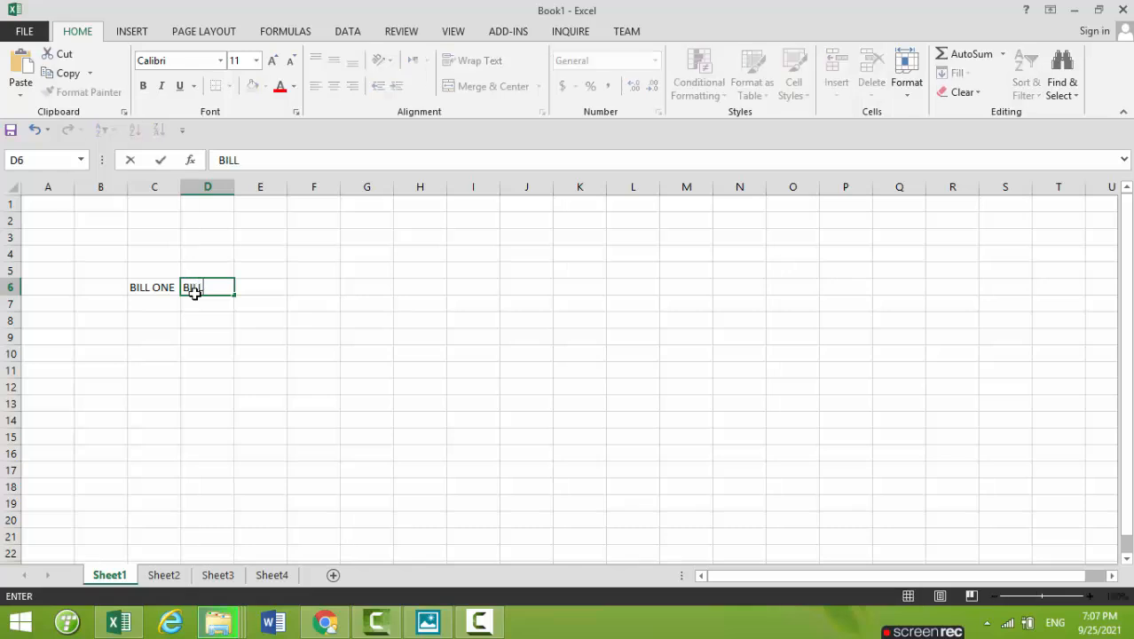
{"action": "type", "text": "ILLTWO"}
{"action": "key", "text": "Return"}
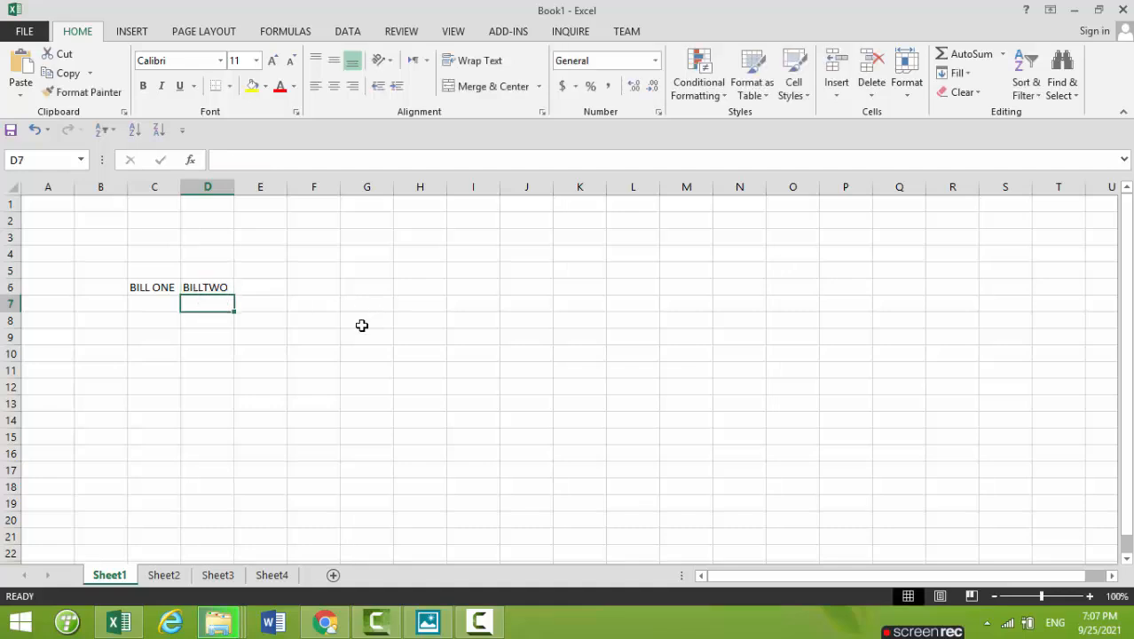
Step: Insert the missing space in the D6 heading so it reads BILL TWO
{"action": "left_click", "coordinate": [201, 288]}
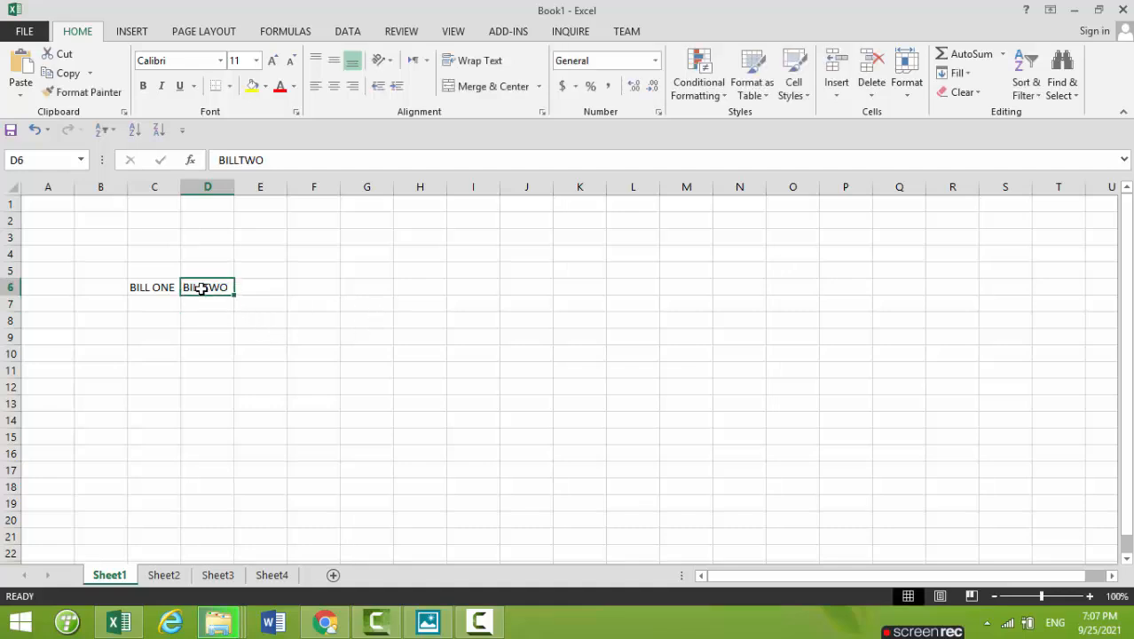
{"action": "double_click", "coordinate": [201, 288]}
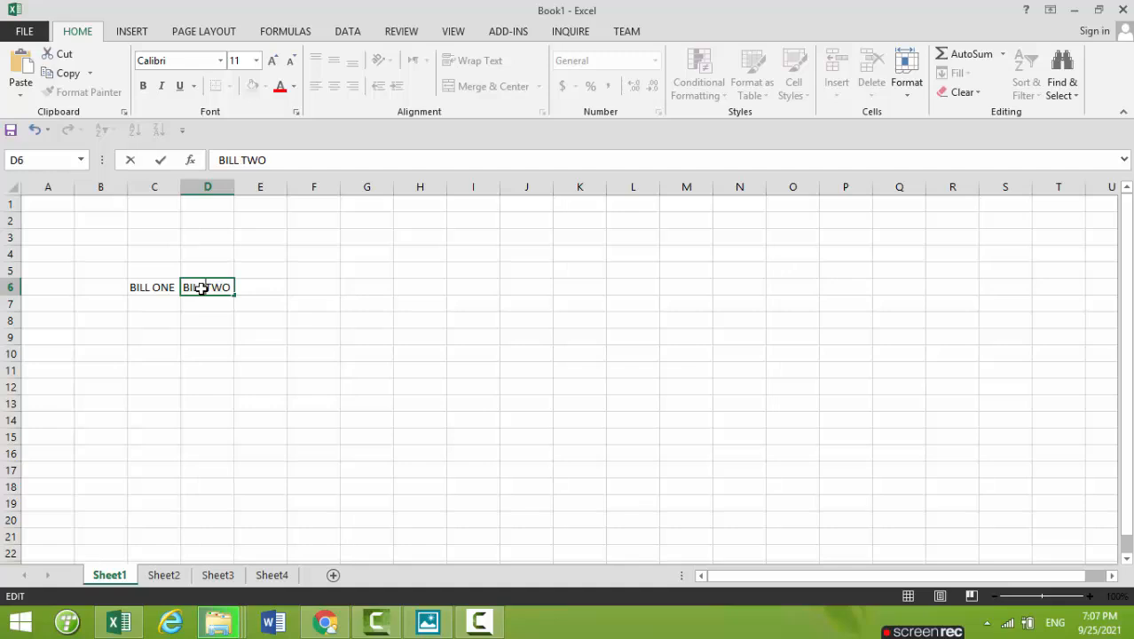
{"action": "key", "text": "Return"}
Step: Fill C7:C17 under BILL ONE with 423, 432, 543, 43, 6, 654, 543, 543, 654, 543 and 543
{"action": "key", "text": "Left"}
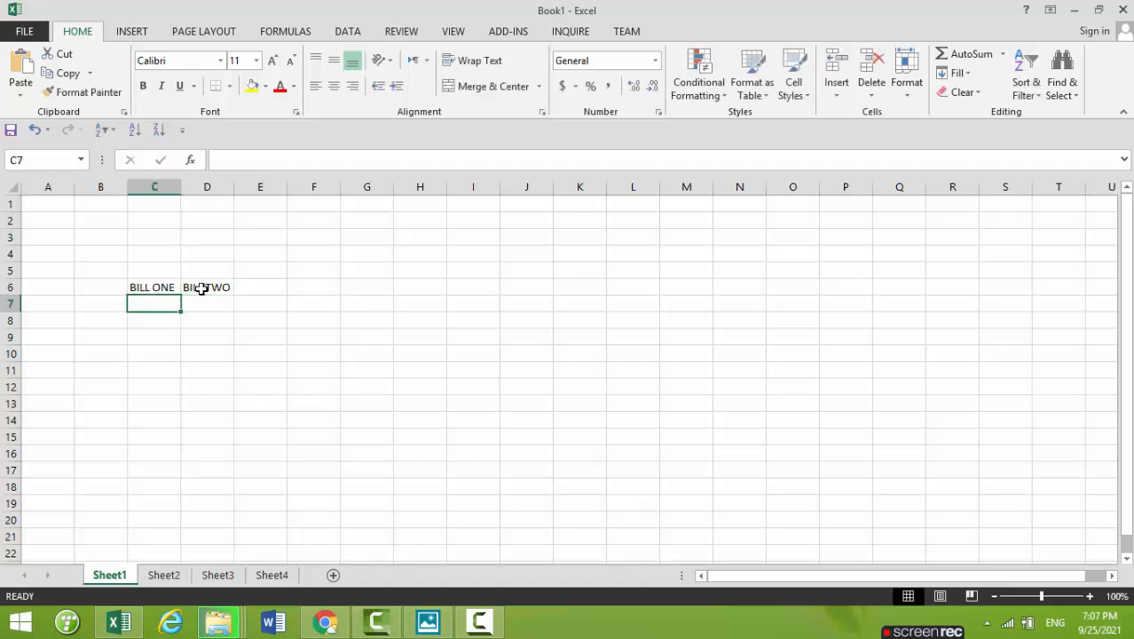
{"action": "type", "text": "423"}
{"action": "key", "text": "Return"}
{"action": "type", "text": "432"}
{"action": "key", "text": "Return"}
{"action": "type", "text": "543"}
{"action": "key", "text": "Return"}
{"action": "type", "text": "43"}
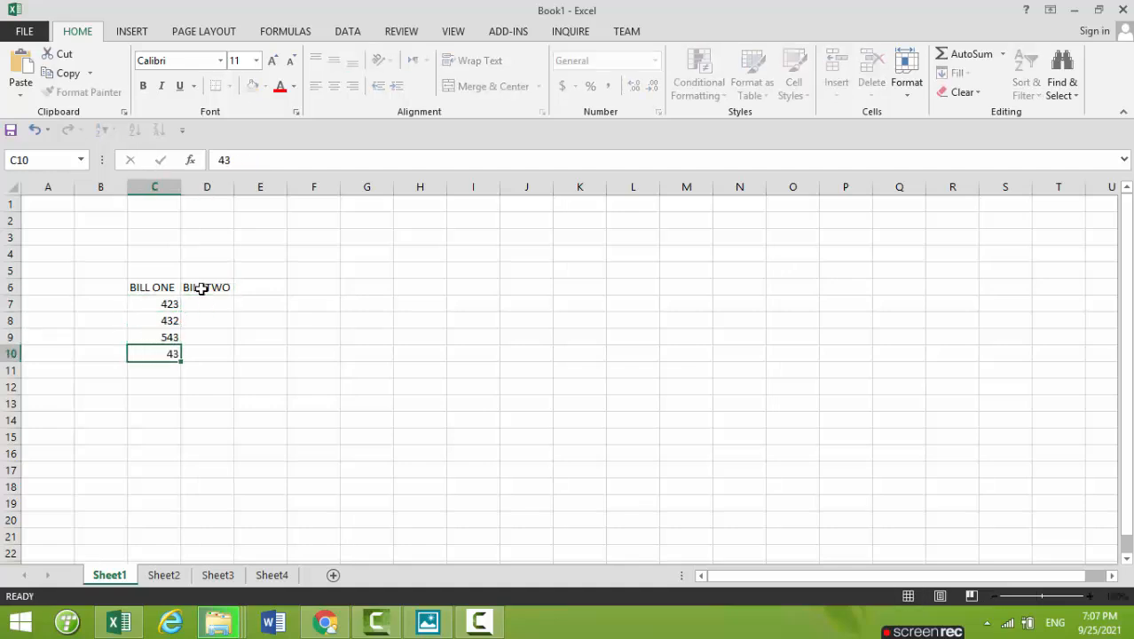
{"action": "key", "text": "Return"}
{"action": "type", "text": "6"}
{"action": "key", "text": "Return"}
{"action": "type", "text": "654"}
{"action": "key", "text": "Return"}
{"action": "type", "text": "543"}
{"action": "key", "text": "Return"}
{"action": "type", "text": "543"}
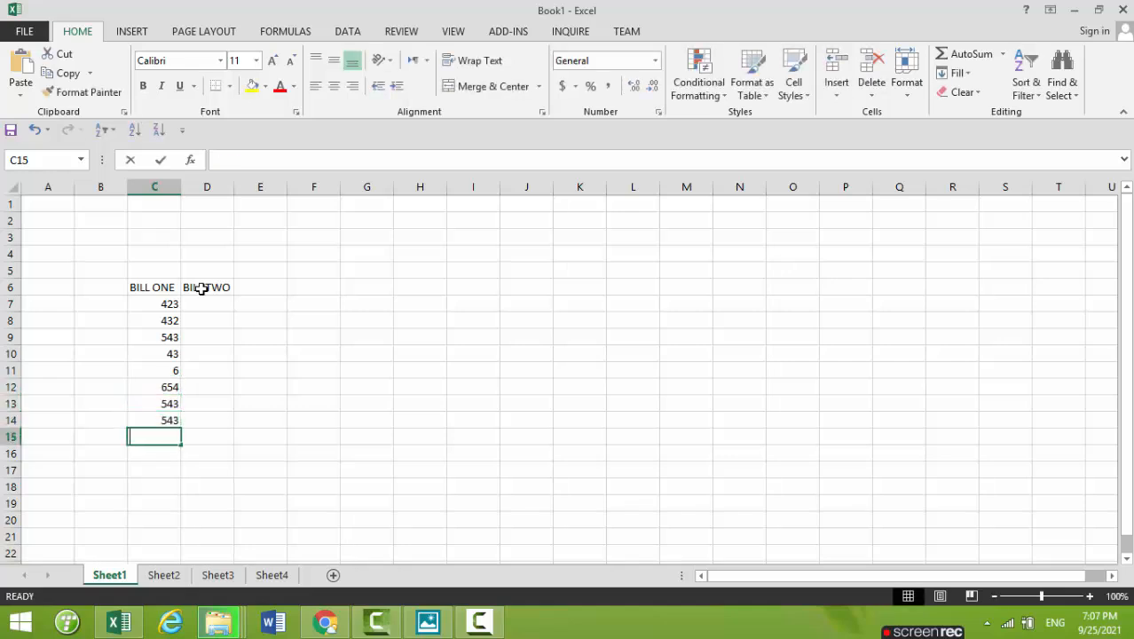
{"action": "type", "text": "654"}
{"action": "key", "text": "Return"}
{"action": "type", "text": "543"}
{"action": "key", "text": "Return"}
{"action": "type", "text": "543"}
Step: Fill the BILL TWO column from D17 up to D7 with 534, 543, 5, 345, 543, 534, 5, 543, 5, 43 and 534
{"action": "key", "text": "Tab"}
{"action": "type", "text": "5"}
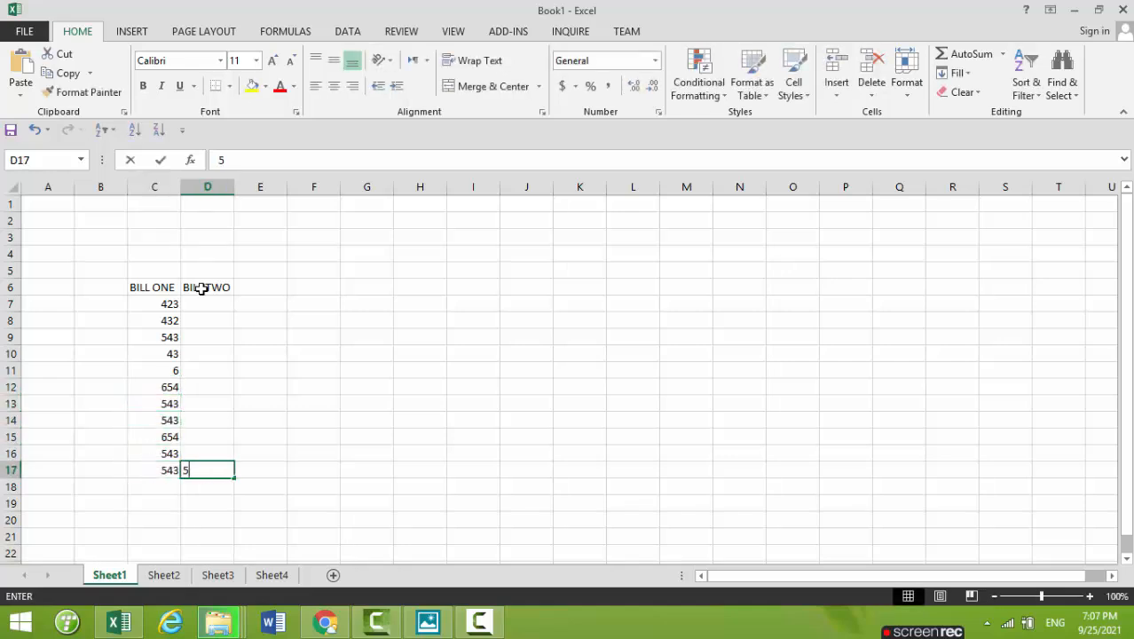
{"action": "type", "text": "34"}
{"action": "key", "text": "shift+Return"}
{"action": "type", "text": "543"}
{"action": "key", "text": "shift+Return"}
{"action": "type", "text": "5"}
{"action": "key", "text": "shift+Return"}
{"action": "type", "text": "345"}
{"action": "key", "text": "shift+Return"}
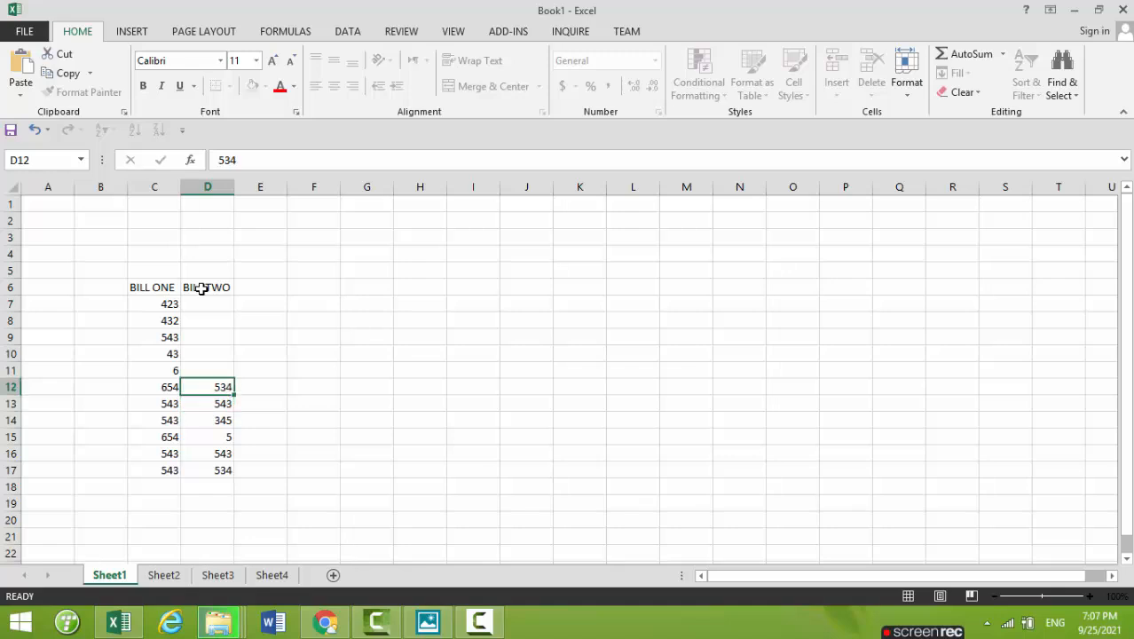
{"action": "key", "text": "shift+Return"}
{"action": "type", "text": "5"}
{"action": "key", "text": "shift+Return"}
{"action": "type", "text": "543"}
{"action": "key", "text": "shift+Return"}
{"action": "type", "text": "5"}
{"action": "key", "text": "shift+Return"}
{"action": "type", "text": "43"}
{"action": "key", "text": "shift+Return"}
{"action": "type", "text": "534"}
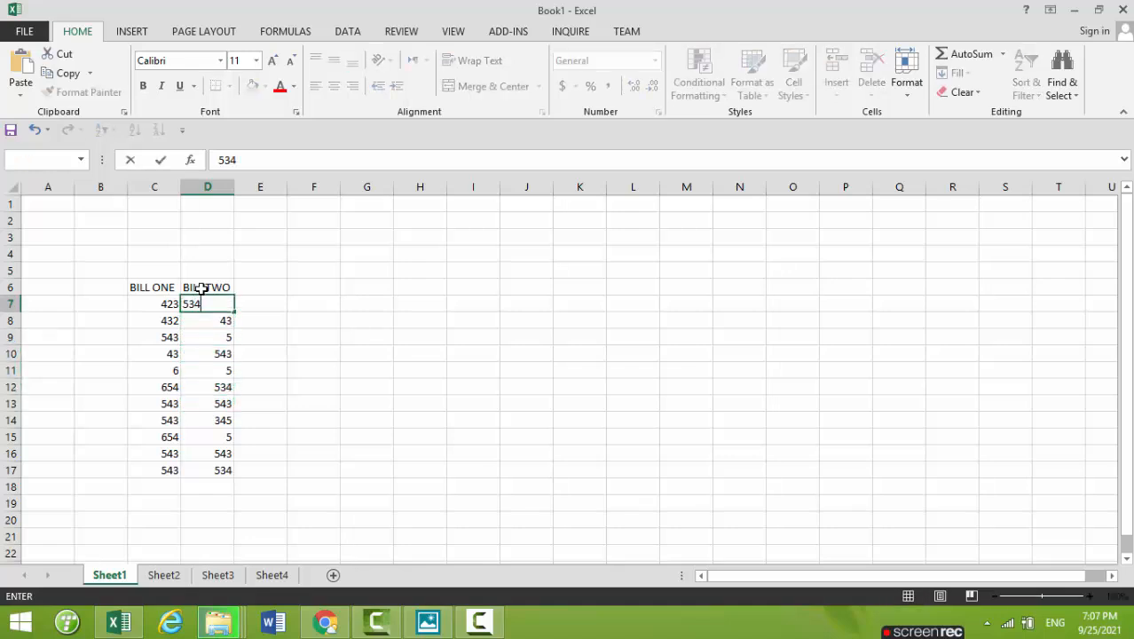
{"action": "key", "text": "Return"}
{"action": "key", "text": "Down"}
{"action": "key", "text": "Down"}
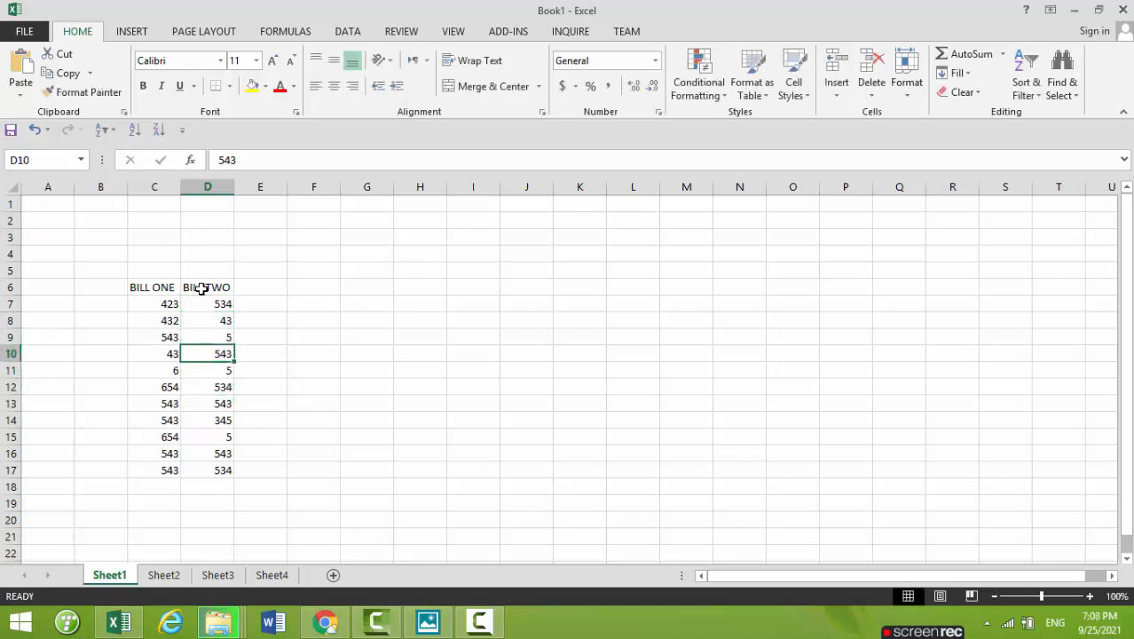
Step: Choose the HP LaserJet 2420 PCL6 Class Driver as printer and check the sheet's print preview
{"action": "key", "text": "ctrl+p"}
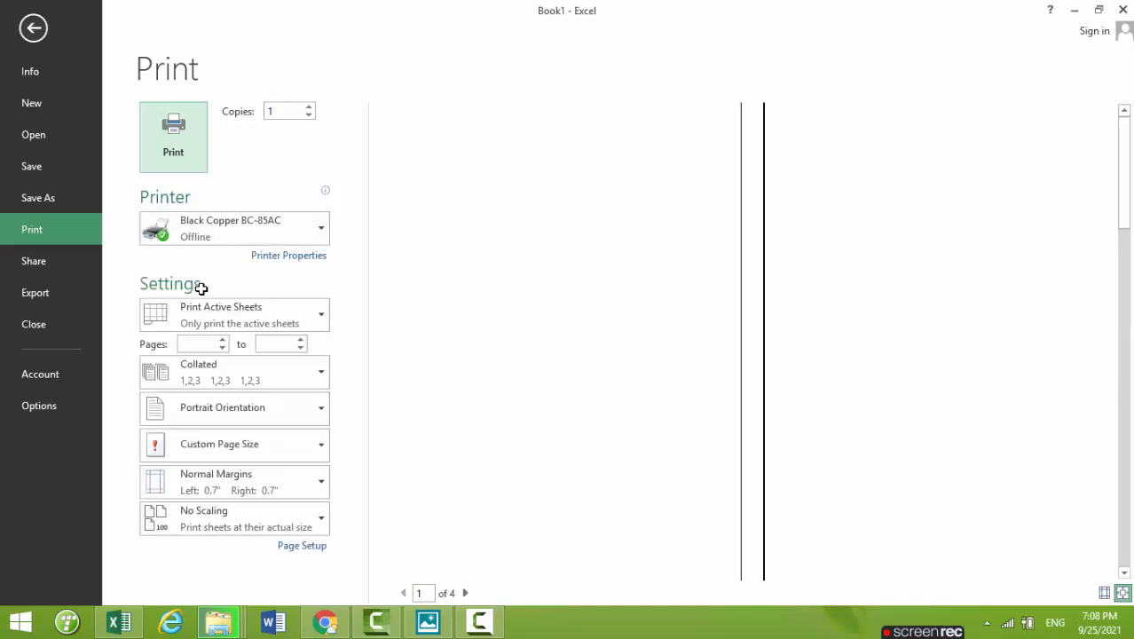
{"action": "left_click", "coordinate": [235, 229]}
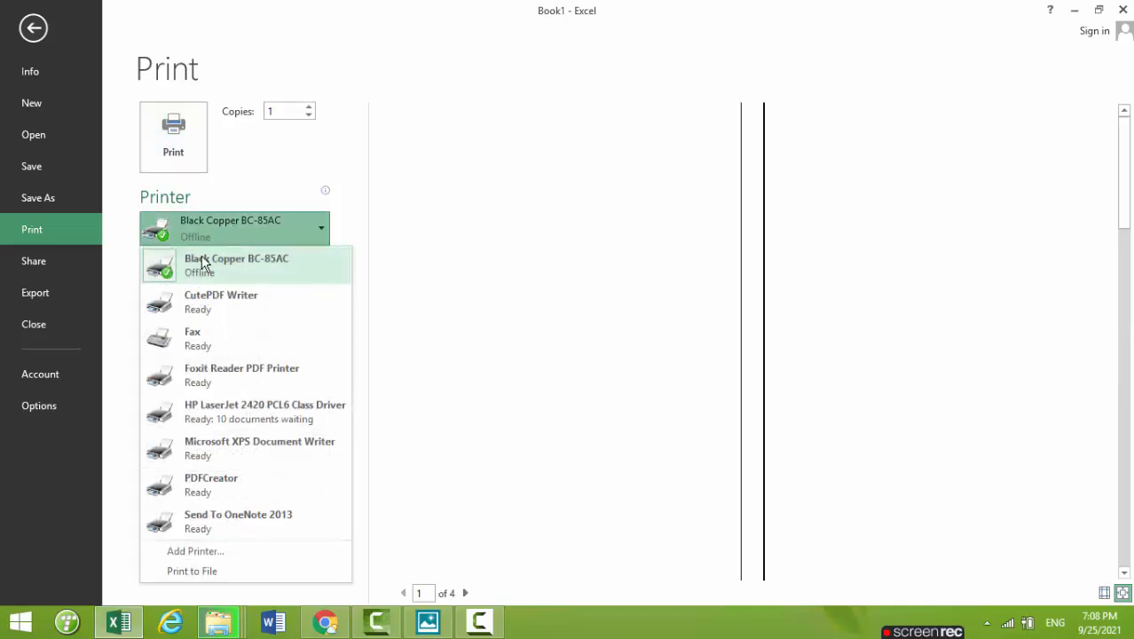
{"action": "left_click", "coordinate": [231, 412]}
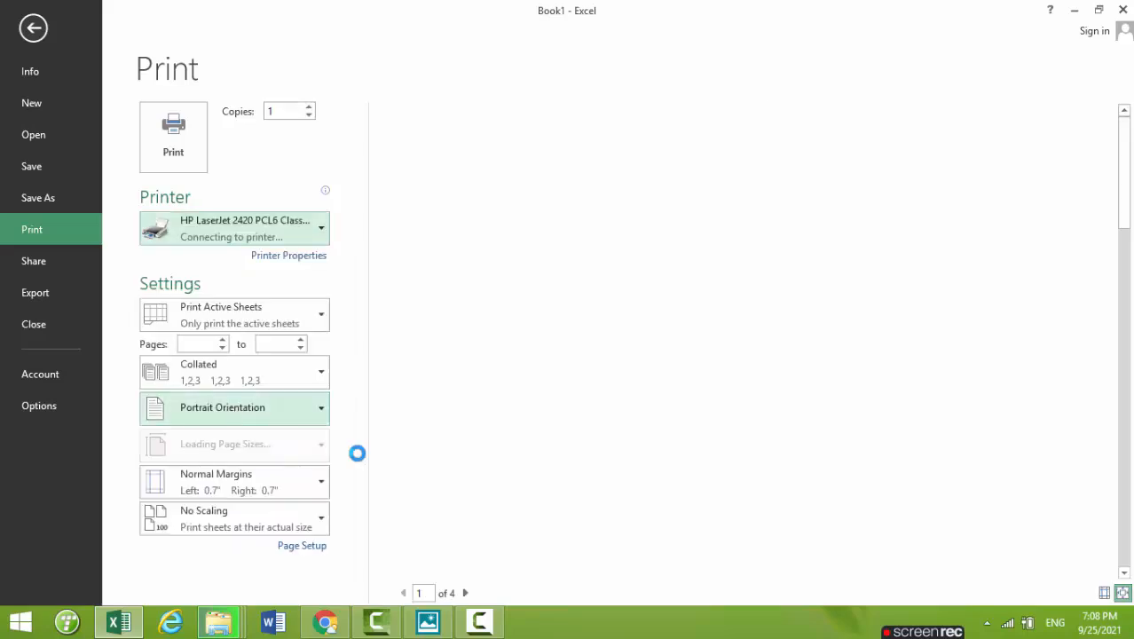
{"action": "key", "text": "Escape"}
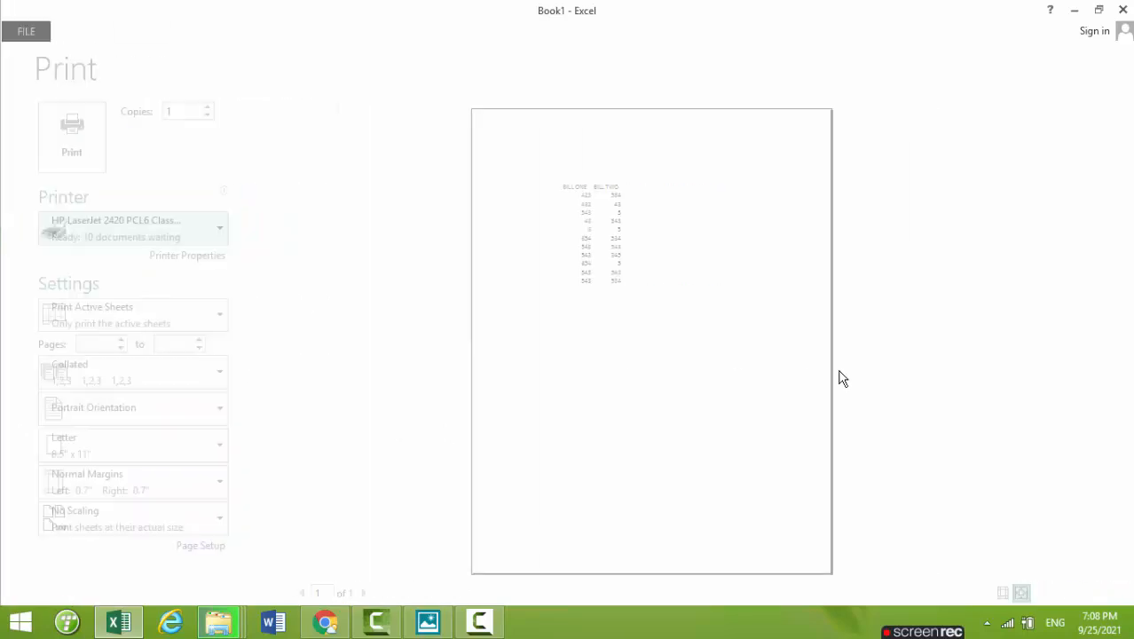
{"action": "key", "text": "ctrl+p"}
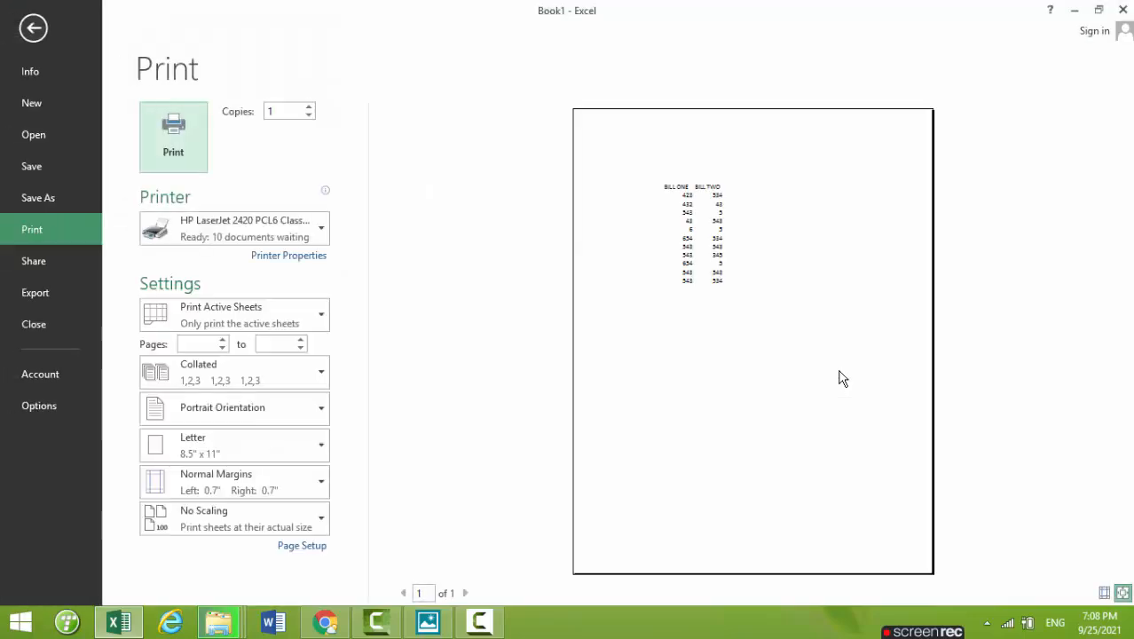
{"action": "key", "text": "Escape"}
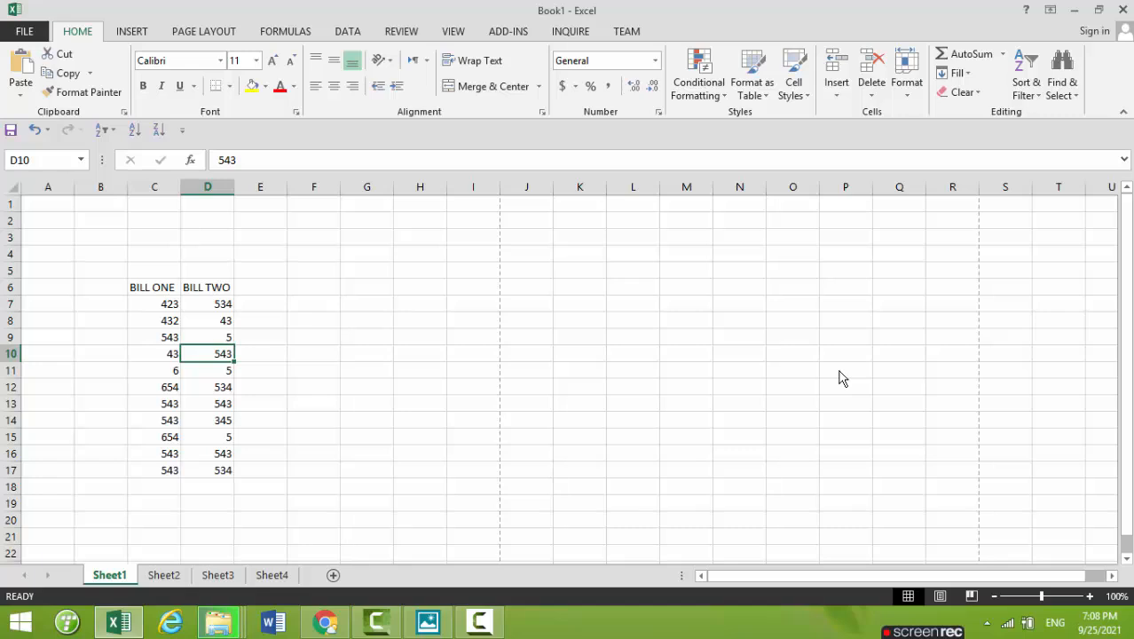
Step: Select the BILL ONE column, C6:C17, and check the print preview with it selected
{"action": "key", "text": "Down"}
{"action": "left_click", "coordinate": [188, 438]}
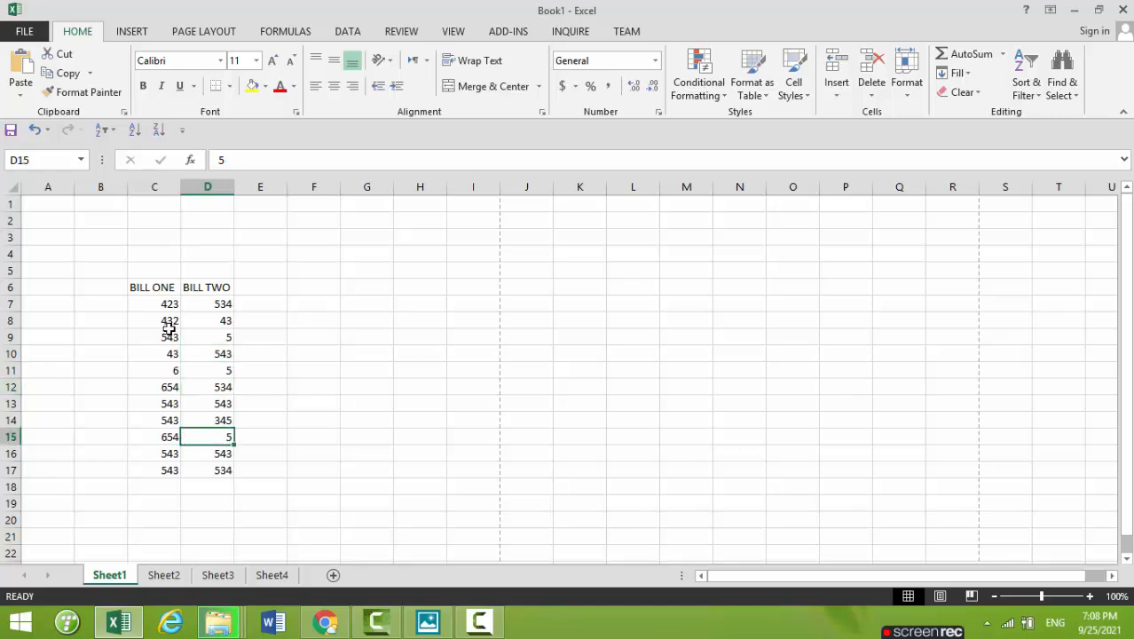
{"action": "left_click", "coordinate": [169, 329]}
{"action": "left_click", "coordinate": [157, 285]}
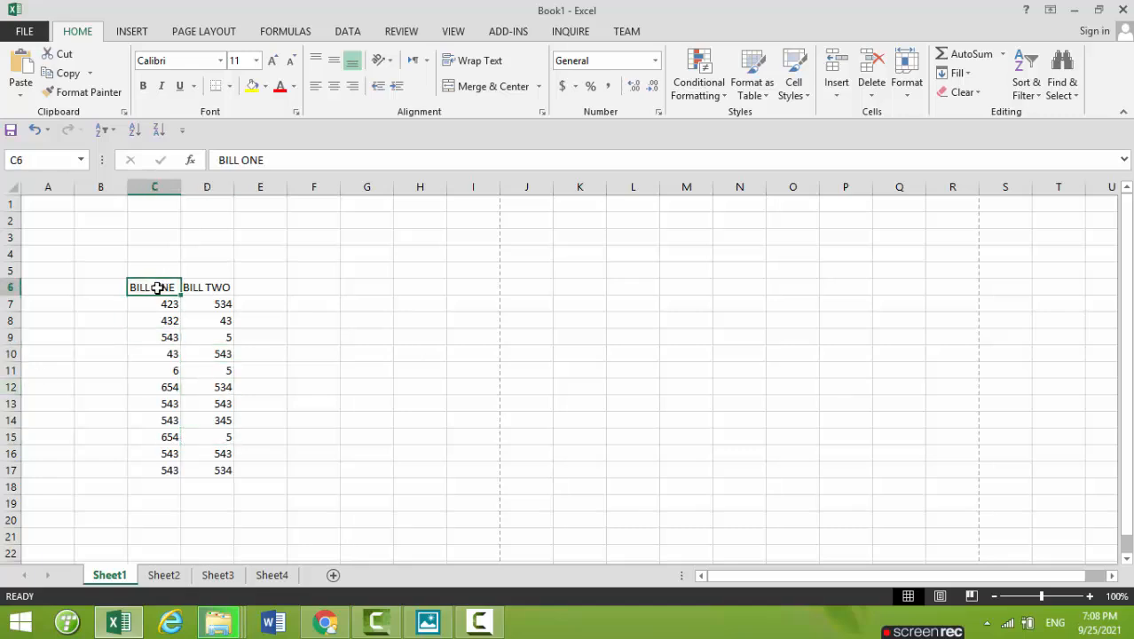
{"action": "left_click_drag", "start_coordinate": [157, 287], "coordinate": [165, 469]}
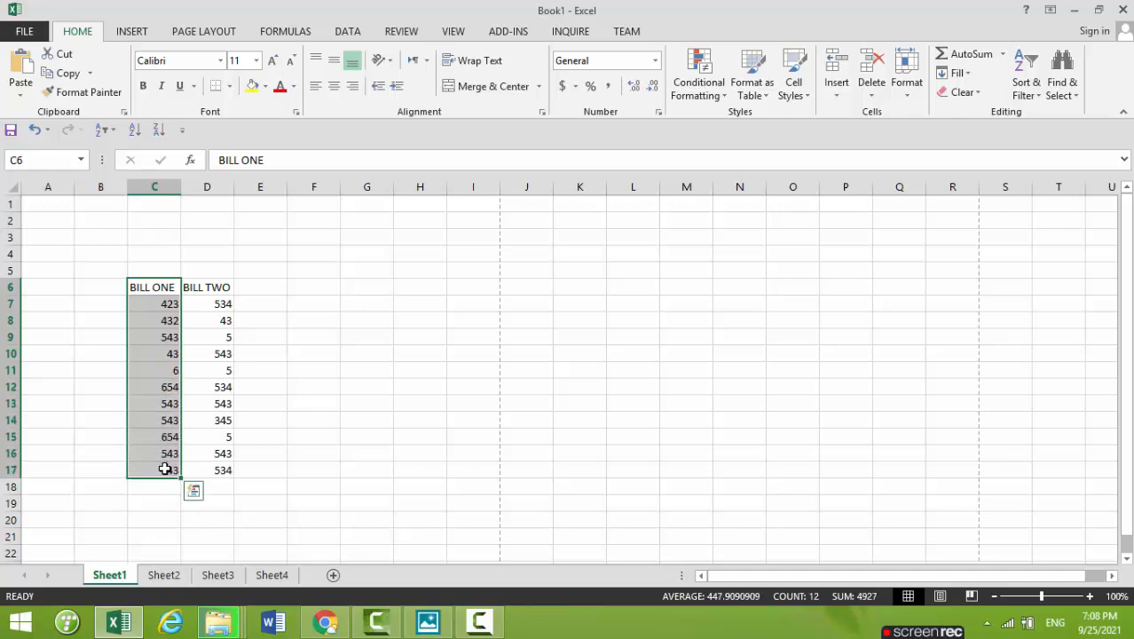
{"action": "key", "text": "ctrl+p"}
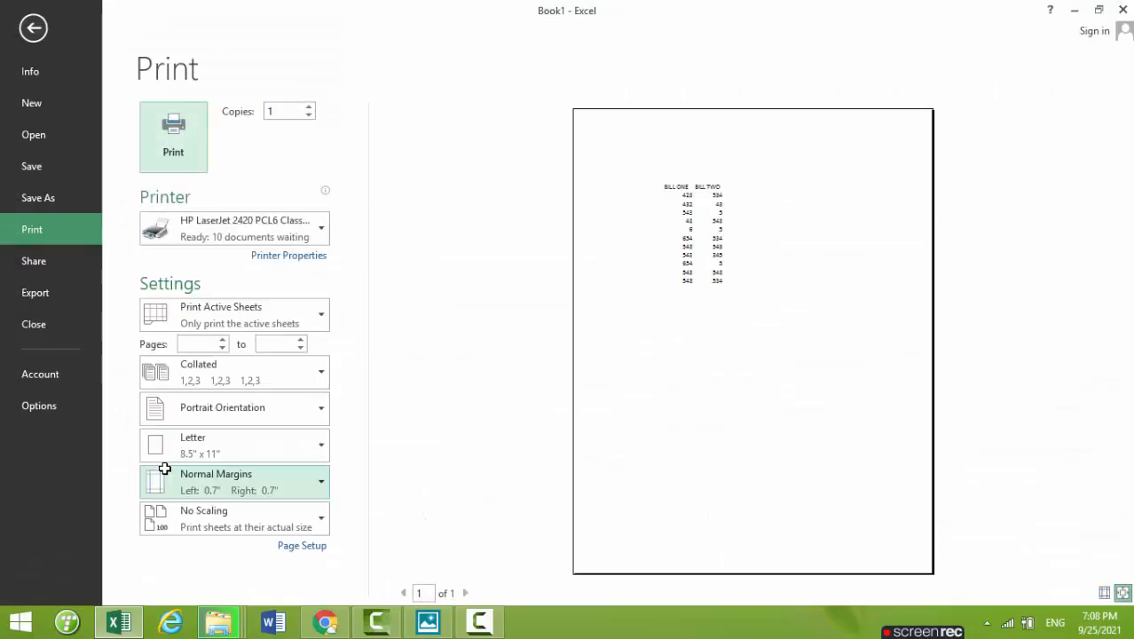
{"action": "key", "text": "Escape"}
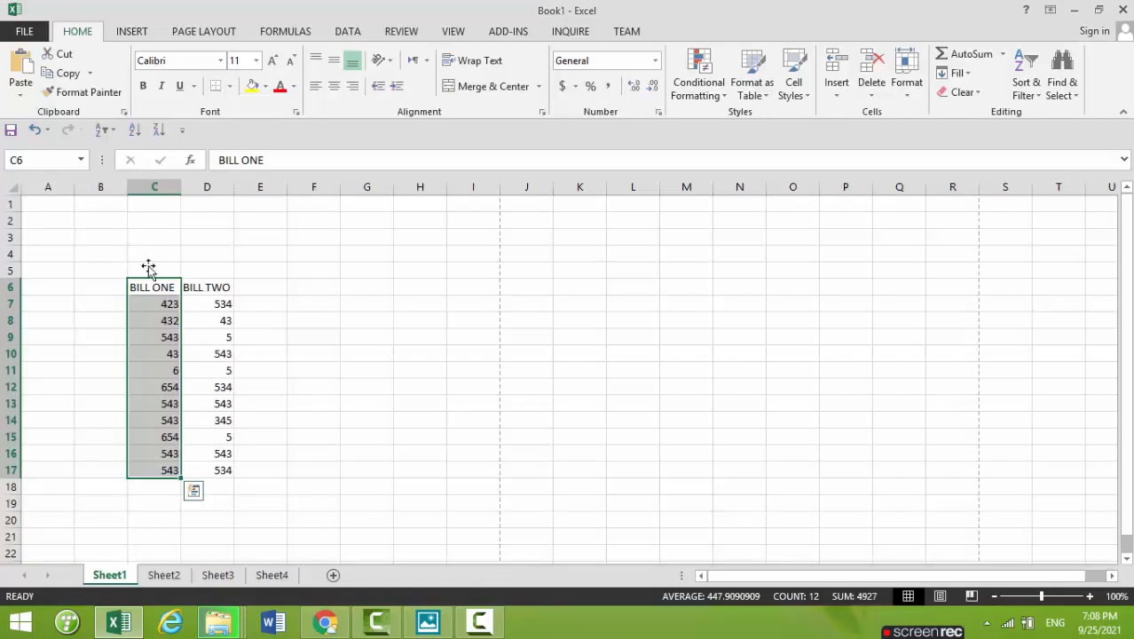
Step: Set the selected BILL ONE range C6:C17 as the print area
{"action": "left_click", "coordinate": [197, 34]}
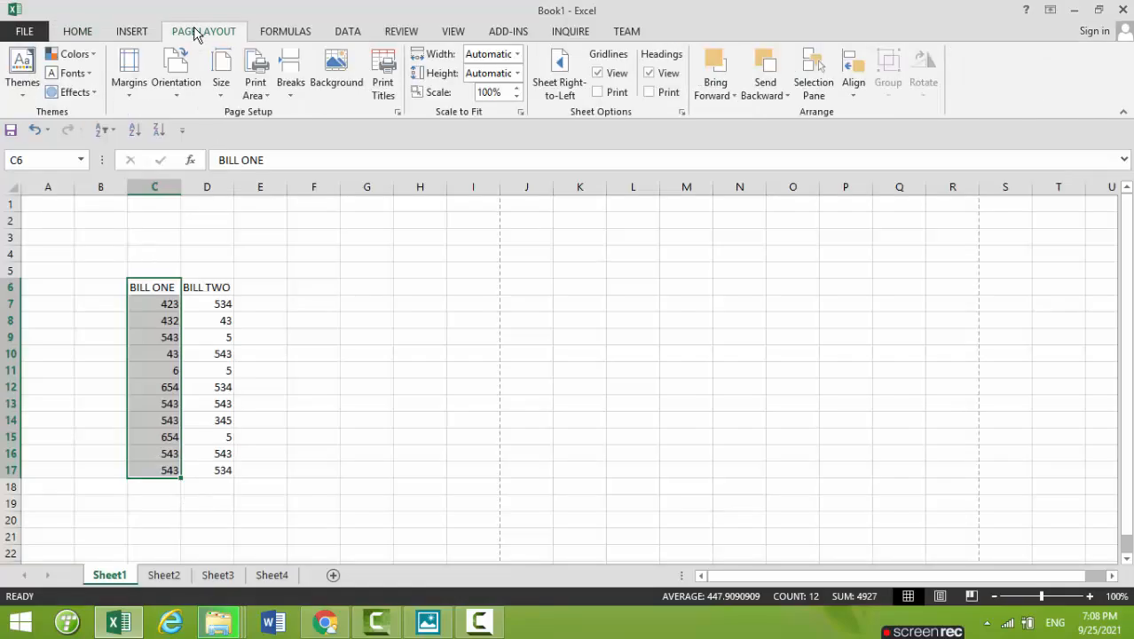
{"action": "left_click", "coordinate": [262, 95]}
{"action": "left_click", "coordinate": [280, 114]}
Step: Check the print preview of the newly set print area, then return to the sheet
{"action": "left_click", "coordinate": [152, 402]}
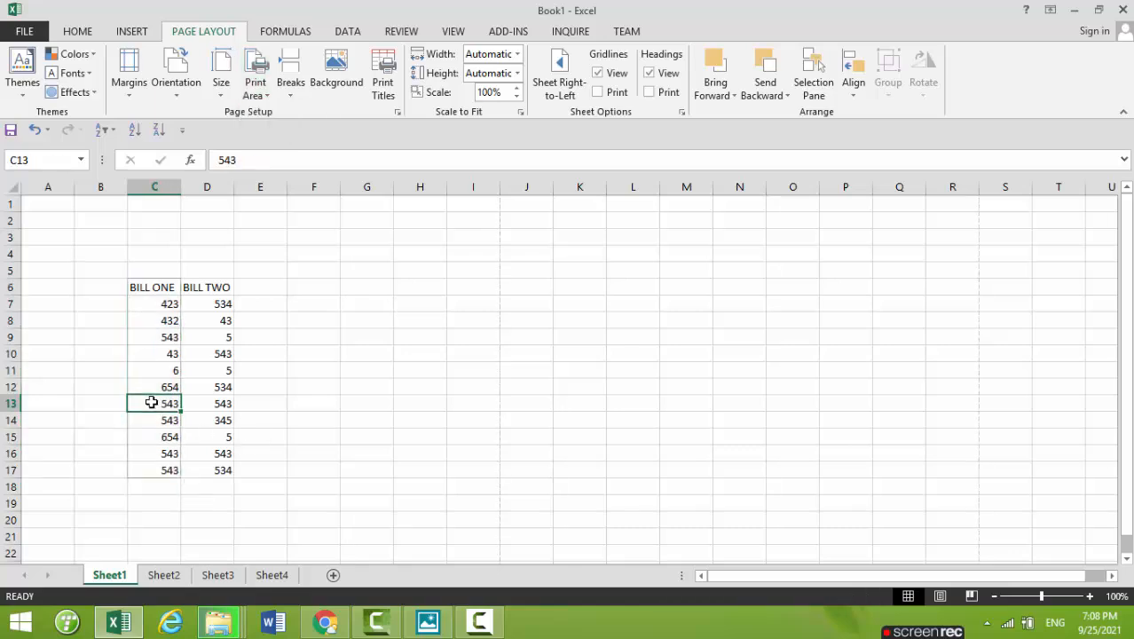
{"action": "key", "text": "ctrl+p"}
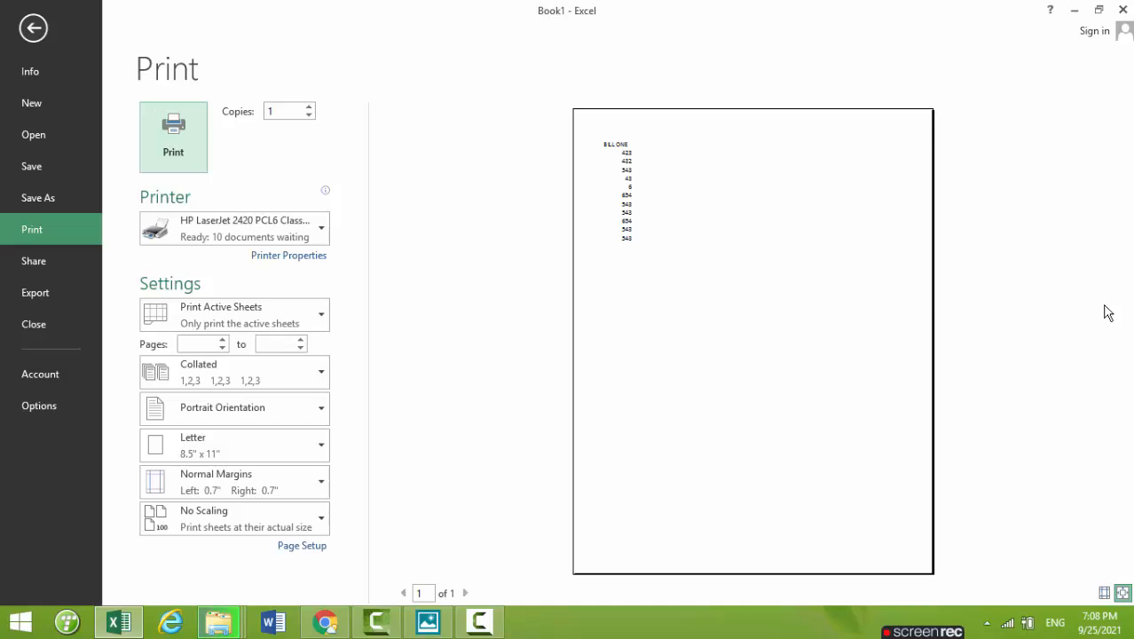
{"action": "key", "text": "Escape"}
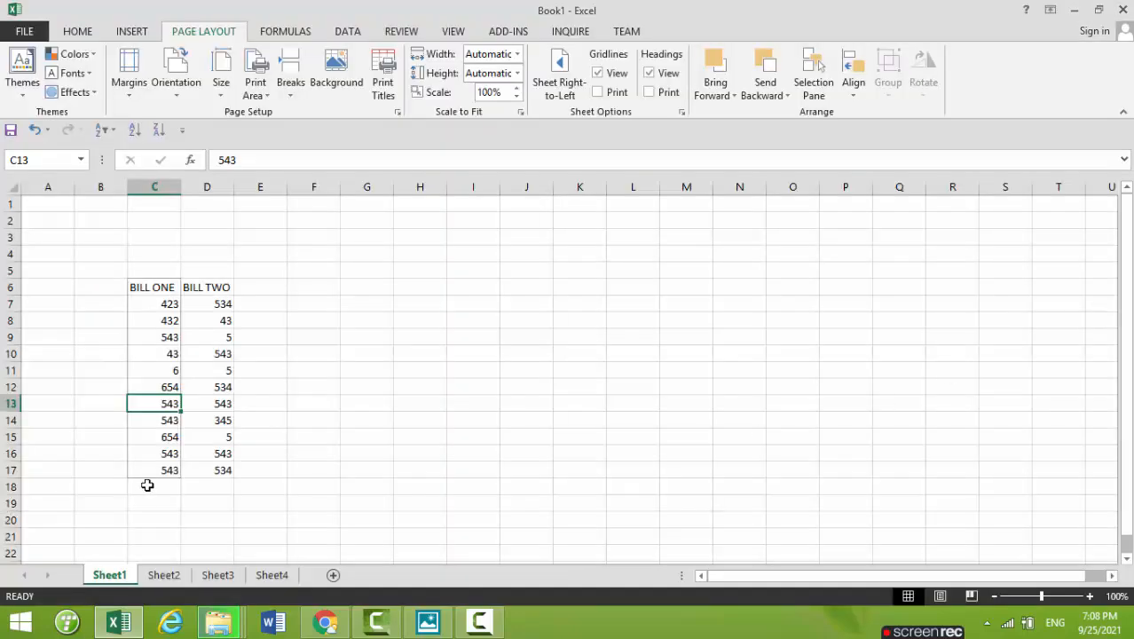
Step: Set the font size of the BILL ONE and BILL TWO columns, C6:D17, to 20
{"action": "left_click_drag", "start_coordinate": [157, 470], "coordinate": [153, 289]}
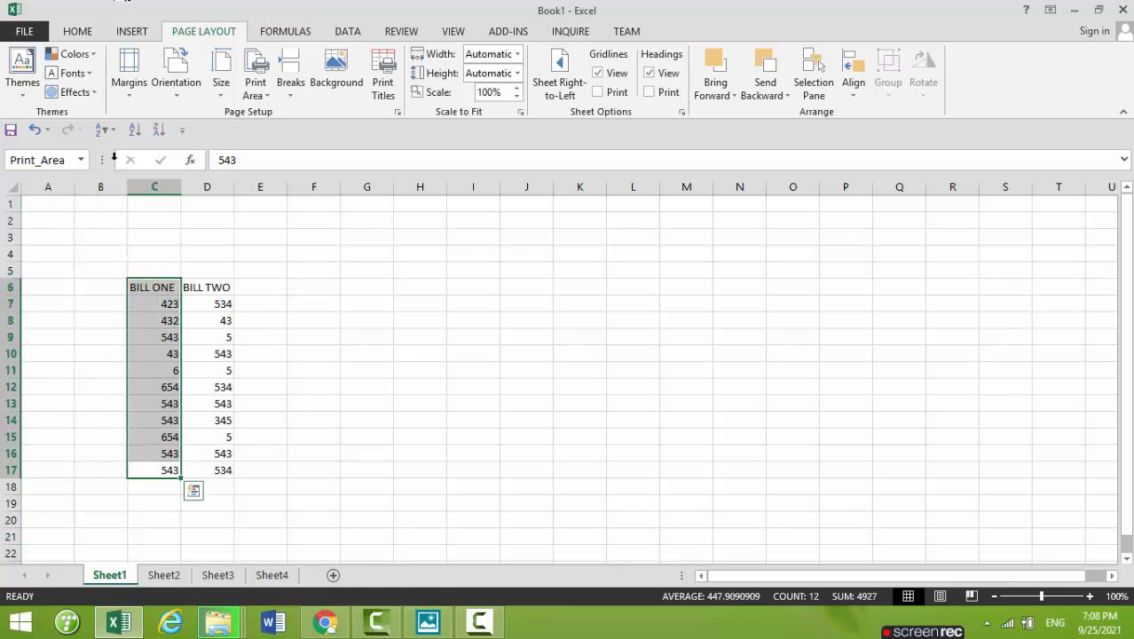
{"action": "left_click", "coordinate": [78, 35]}
{"action": "left_click", "coordinate": [256, 61]}
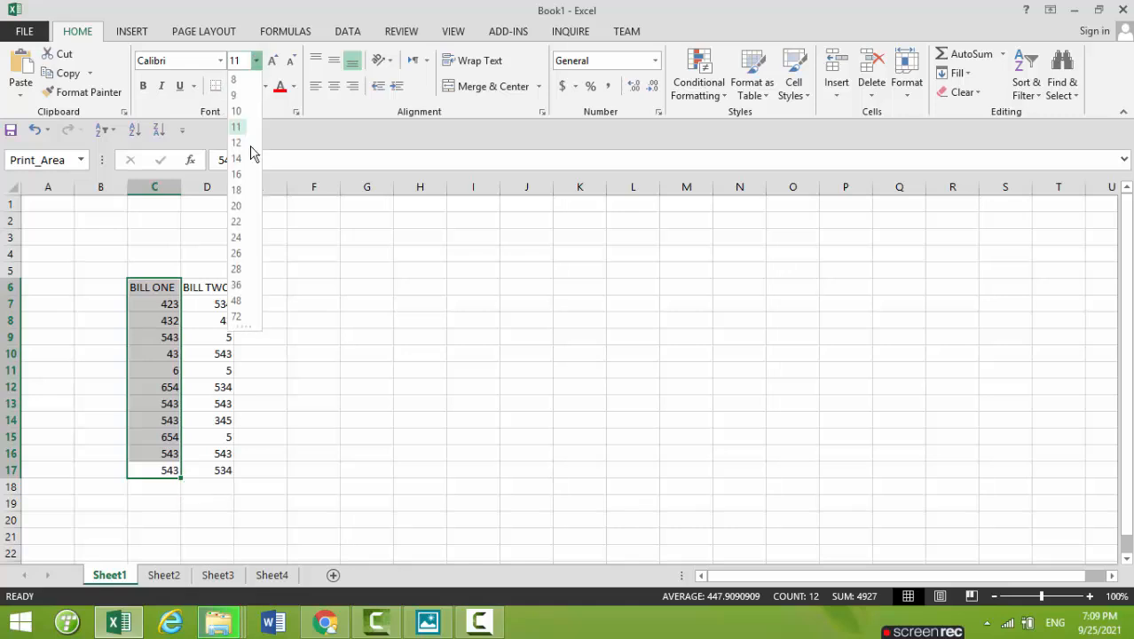
{"action": "left_click", "coordinate": [237, 209]}
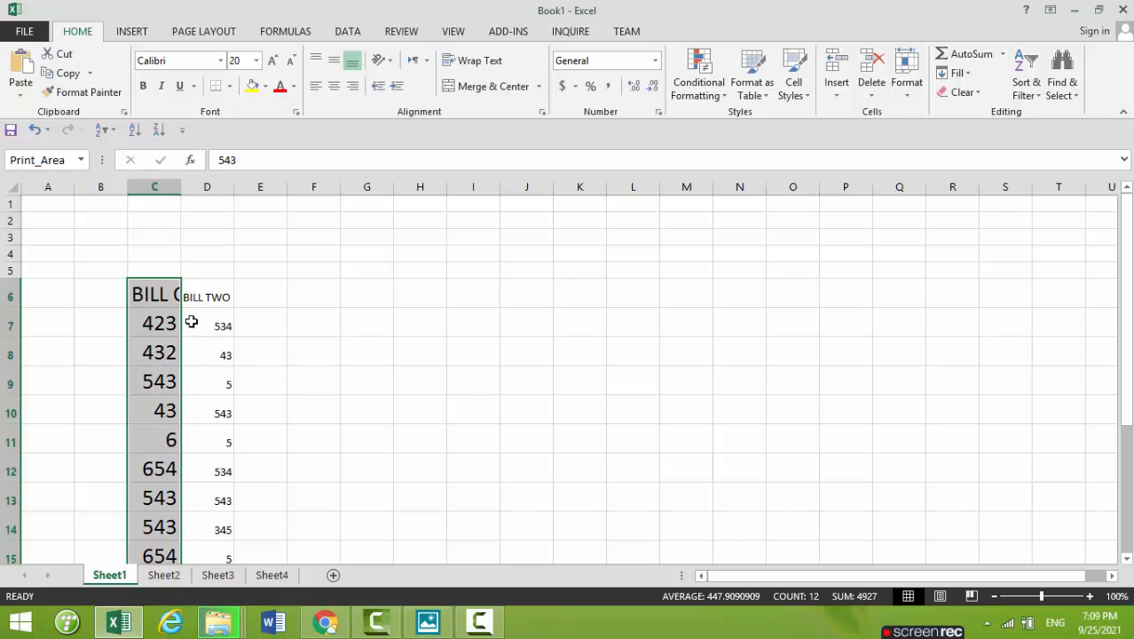
{"action": "key", "text": "shift+Right"}
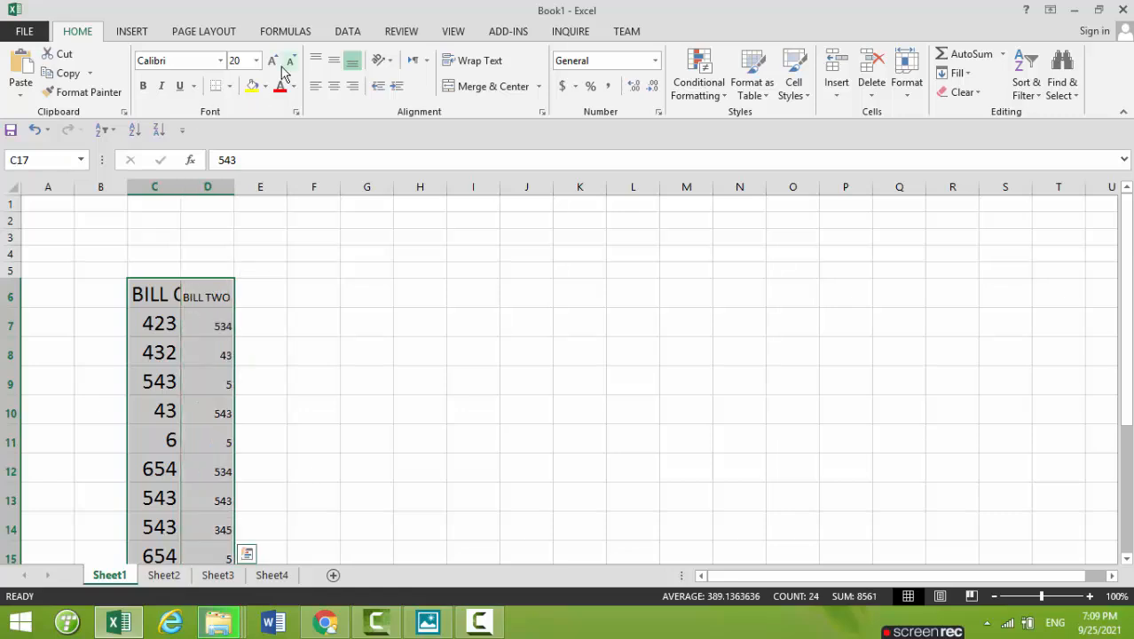
{"action": "left_click", "coordinate": [256, 60]}
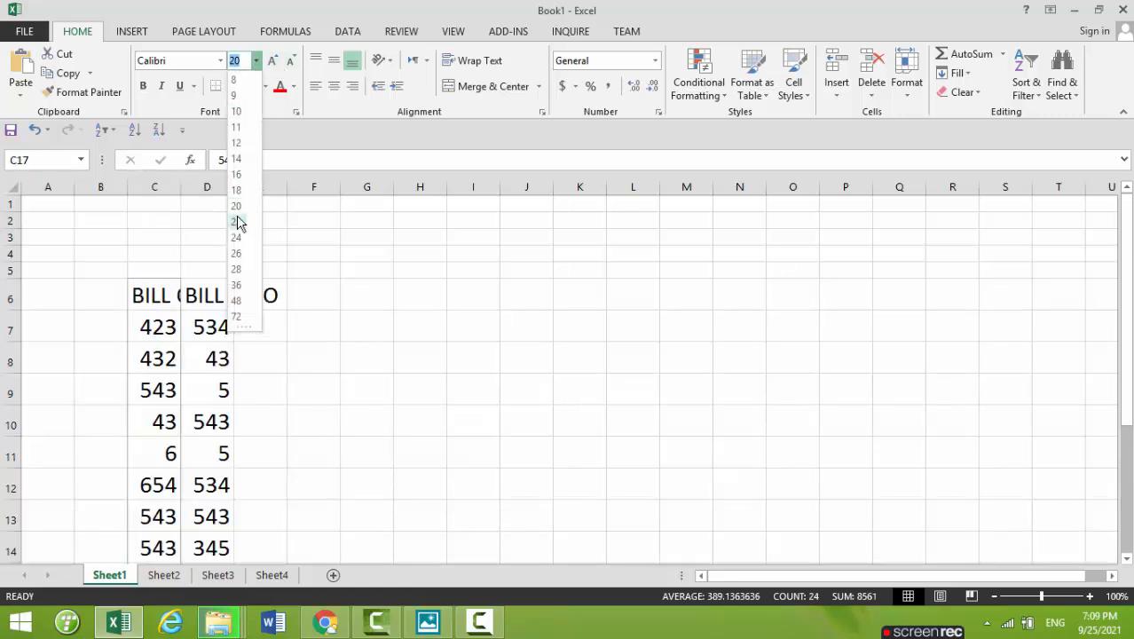
{"action": "left_click", "coordinate": [238, 216]}
Step: Fit column D to its contents and widen column C enough for the BILL ONE heading
{"action": "scroll", "coordinate": [233, 187], "scroll_direction": "down", "scroll_amount": 3}
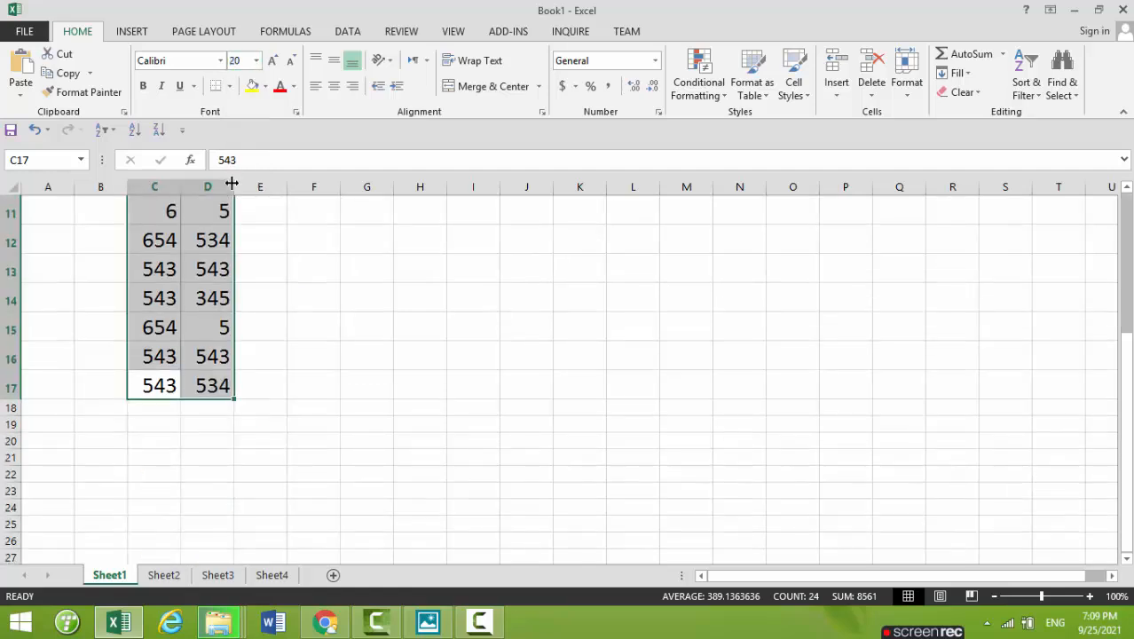
{"action": "double_click", "coordinate": [233, 181]}
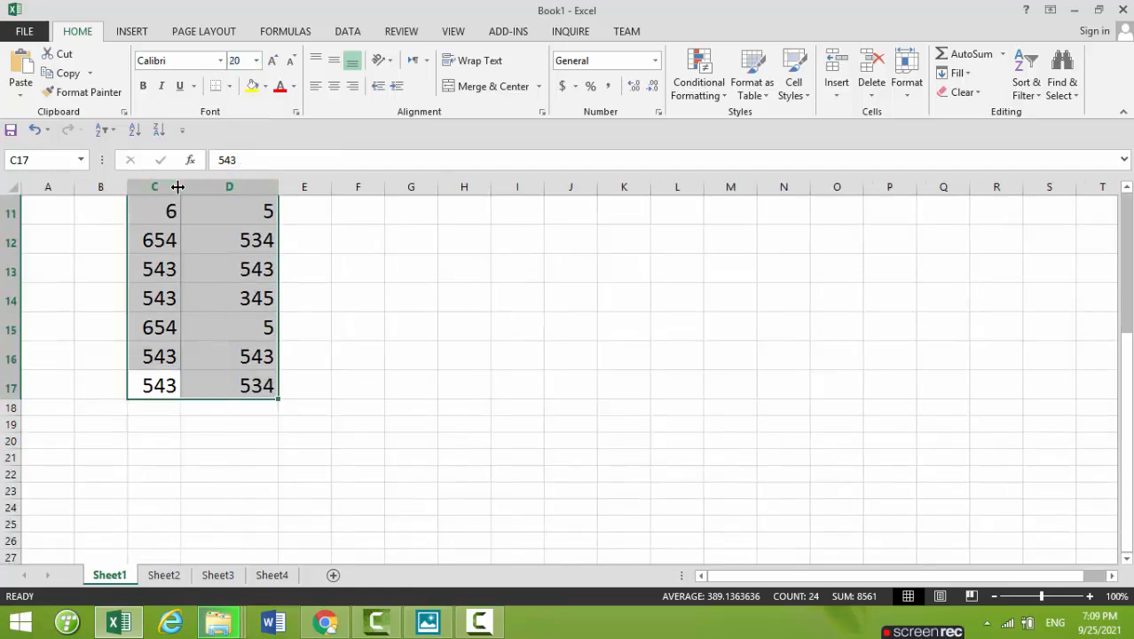
{"action": "left_click_drag", "start_coordinate": [175, 189], "coordinate": [219, 188]}
Step: Check the print preview of the enlarged bills with the BILL ONE print area in place, and return to the sheet
{"action": "left_click_drag", "start_coordinate": [189, 318], "coordinate": [188, 310]}
{"action": "key", "text": "Up"}
{"action": "key", "text": "Up"}
{"action": "key", "text": "Up"}
{"action": "key", "text": "Up"}
{"action": "key", "text": "Up"}
{"action": "key", "text": "Up"}
{"action": "key", "text": "Up"}
{"action": "key", "text": "Up"}
{"action": "key", "text": "Up"}
{"action": "key", "text": "Up"}
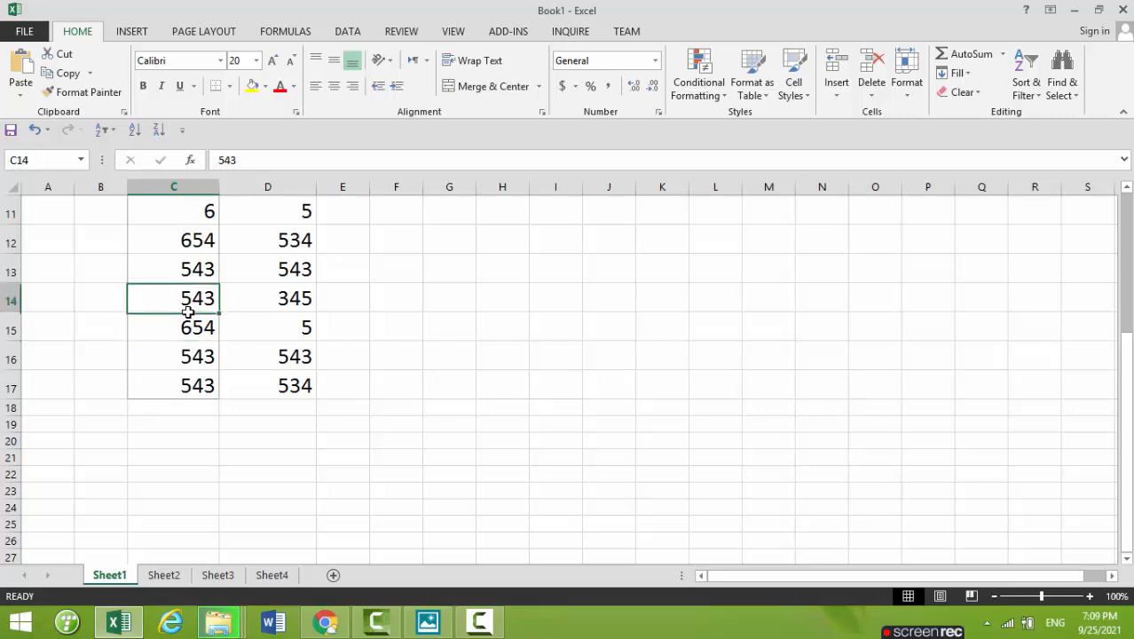
{"action": "key", "text": "Down"}
{"action": "key", "text": "Down"}
{"action": "key", "text": "Down"}
{"action": "key", "text": "Down"}
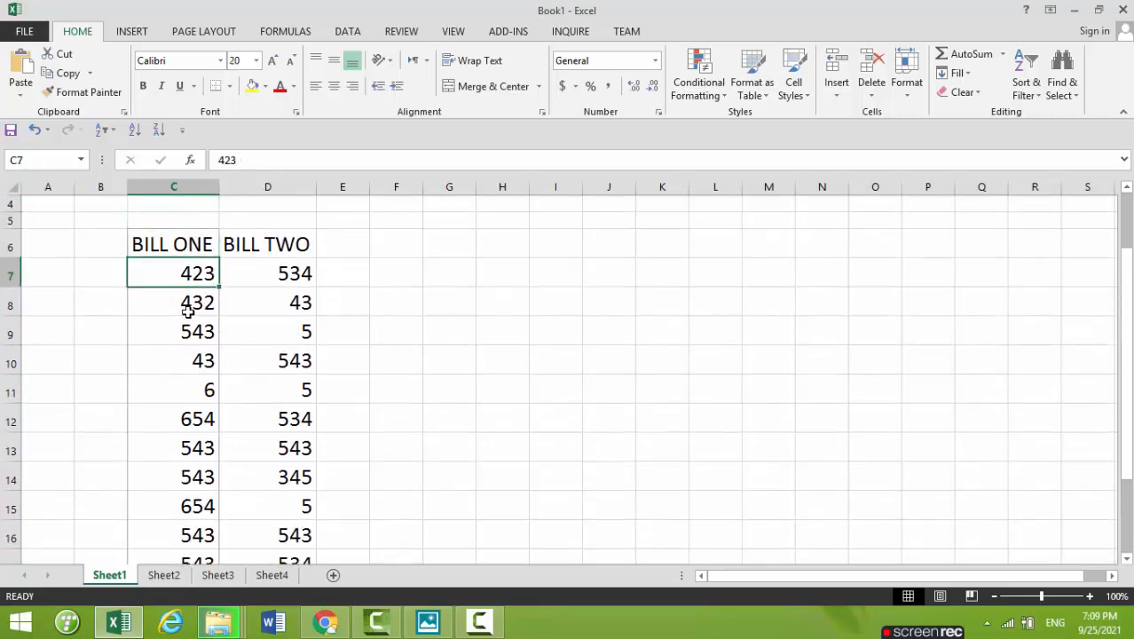
{"action": "key", "text": "ctrl+p"}
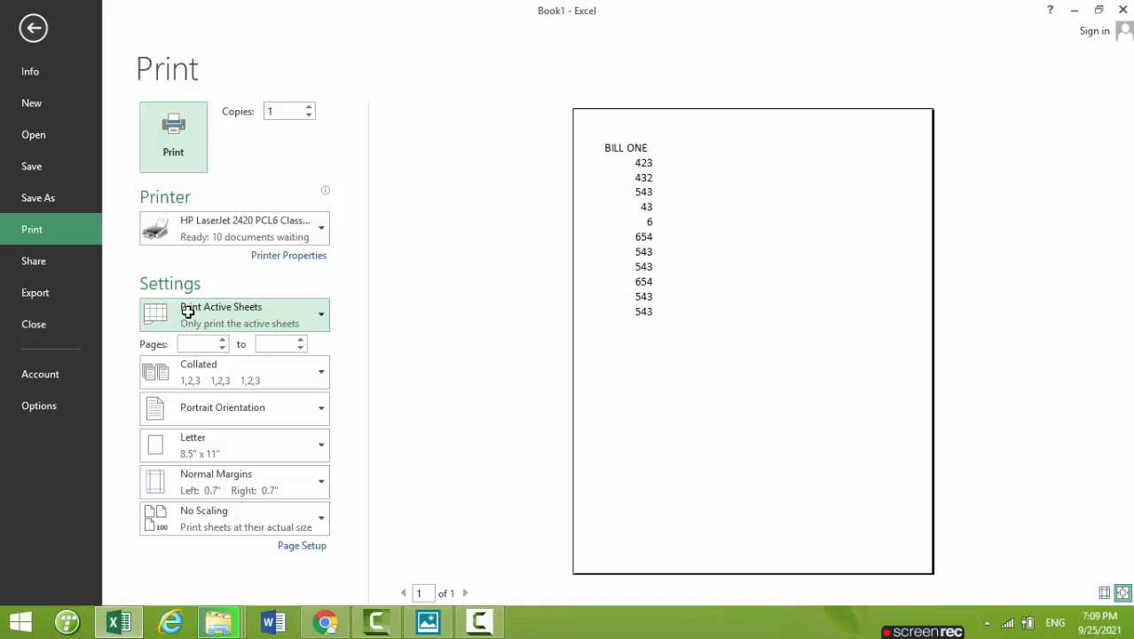
{"action": "key", "text": "Escape"}
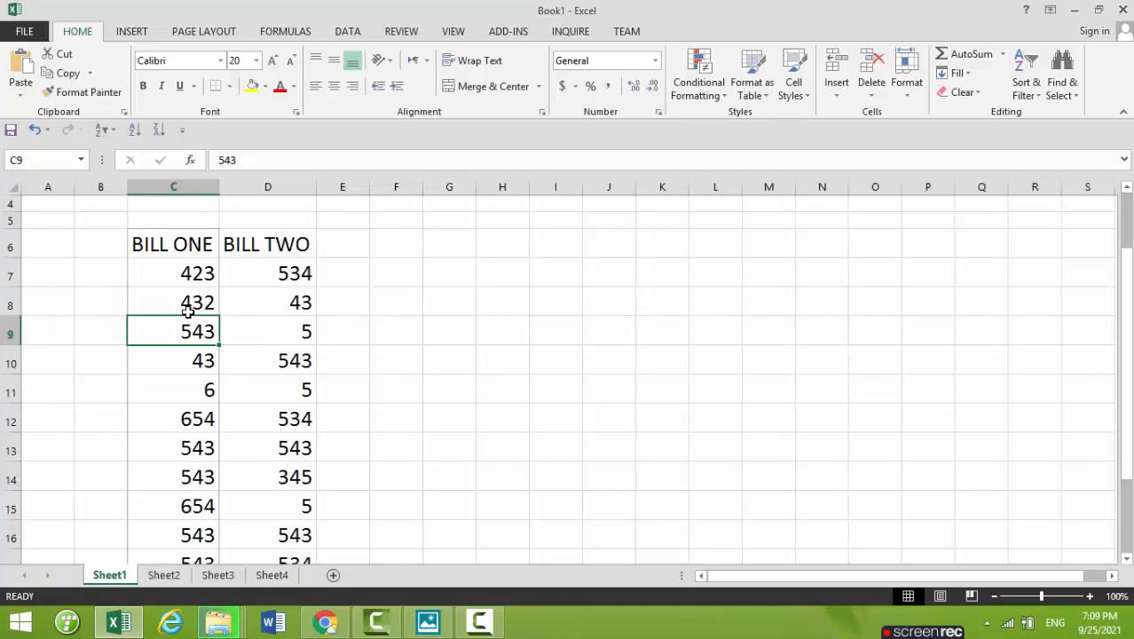
{"action": "key", "text": "Down"}
{"action": "key", "text": "Down"}
{"action": "key", "text": "Down"}
{"action": "key", "text": "Down"}
{"action": "key", "text": "Down"}
{"action": "key", "text": "Down"}
{"action": "key", "text": "Down"}
{"action": "key", "text": "Down"}
{"action": "key", "text": "Down"}
{"action": "key", "text": "Down"}
{"action": "key", "text": "Down"}
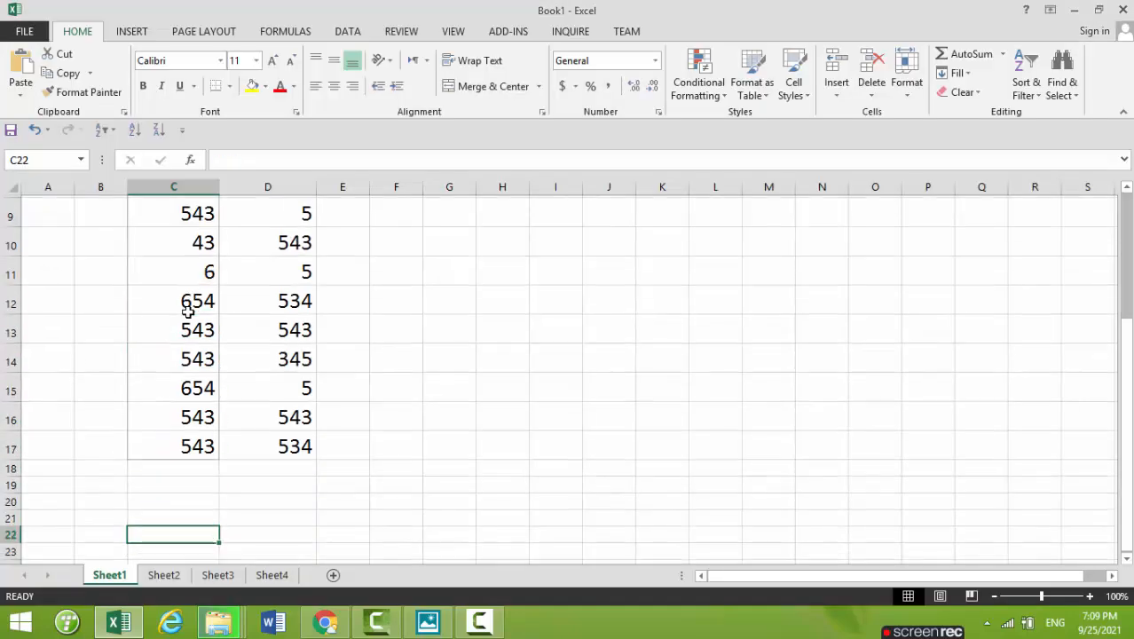
{"action": "key", "text": "Up"}
{"action": "key", "text": "Up"}
{"action": "key", "text": "Up"}
{"action": "key", "text": "Up"}
{"action": "key", "text": "Up"}
{"action": "key", "text": "Up"}
{"action": "key", "text": "Up"}
{"action": "key", "text": "Up"}
{"action": "key", "text": "Up"}
{"action": "key", "text": "Up"}
{"action": "key", "text": "Up"}
{"action": "key", "text": "Up"}
{"action": "key", "text": "Up"}
{"action": "key", "text": "Up"}
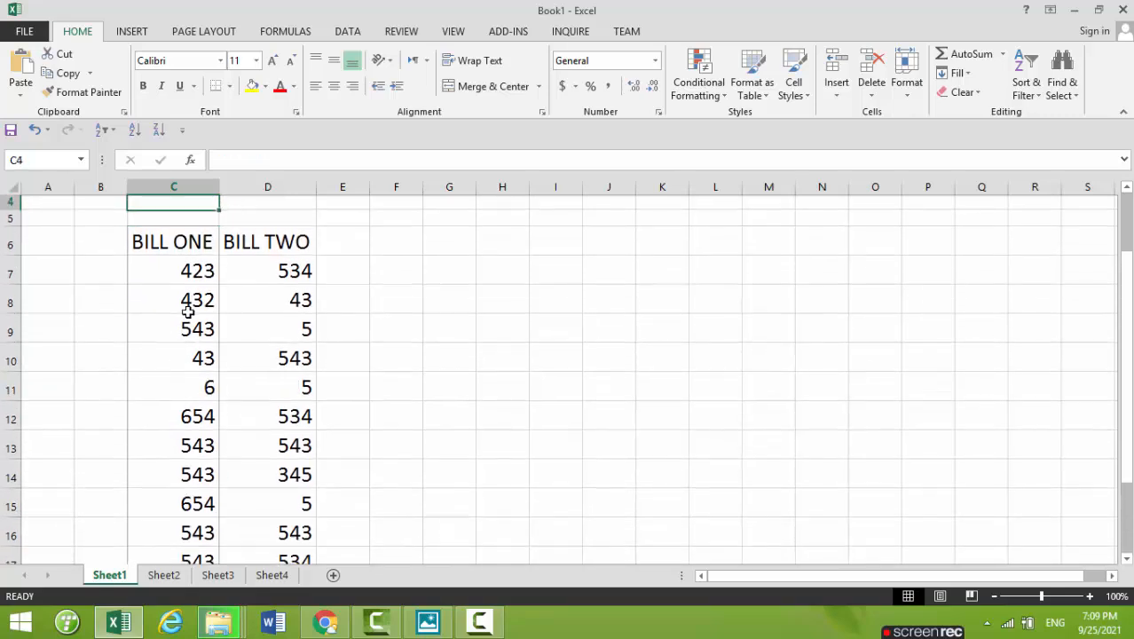
Step: Select the BILL ONE range C6:C17 and clear the sheet's print area
{"action": "key", "text": "shift+Down"}
{"action": "key", "text": "shift+Down"}
{"action": "key", "text": "shift+Down"}
{"action": "key", "text": "shift+Down"}
{"action": "key", "text": "shift+Down"}
{"action": "key", "text": "shift+Down"}
{"action": "key", "text": "shift+Down"}
{"action": "key", "text": "shift+Down"}
{"action": "key", "text": "shift+Down"}
{"action": "key", "text": "shift+Down"}
{"action": "key", "text": "shift+Down"}
{"action": "key", "text": "shift+Down"}
{"action": "key", "text": "shift+Down"}
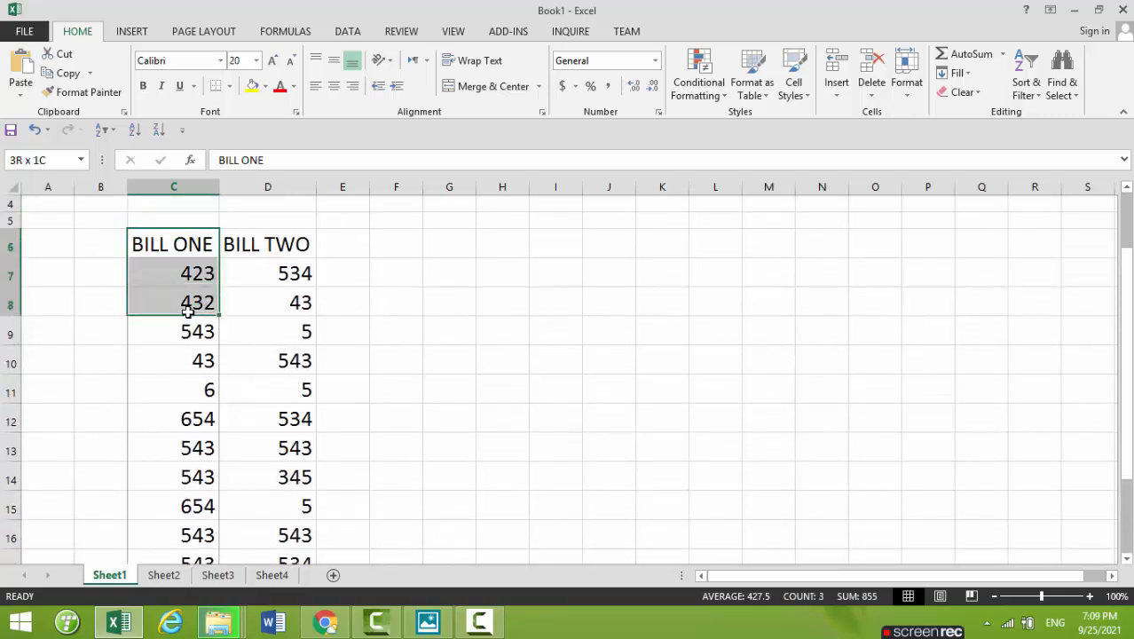
{"action": "key", "text": "shift+Up"}
{"action": "key", "text": "shift+Up"}
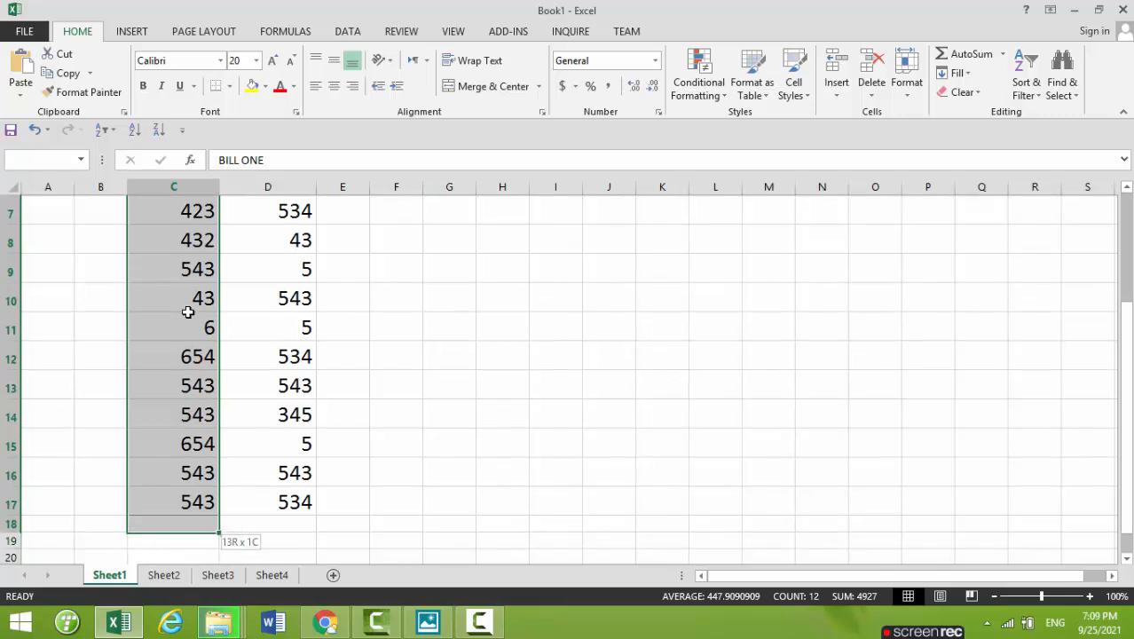
{"action": "left_click", "coordinate": [228, 31]}
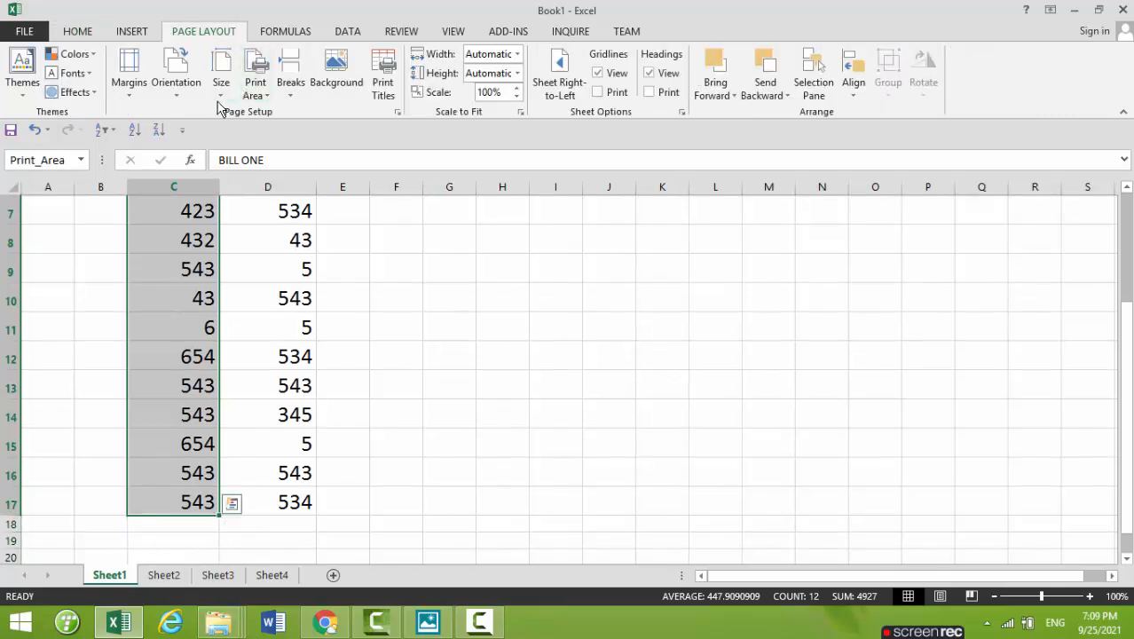
{"action": "left_click", "coordinate": [264, 96]}
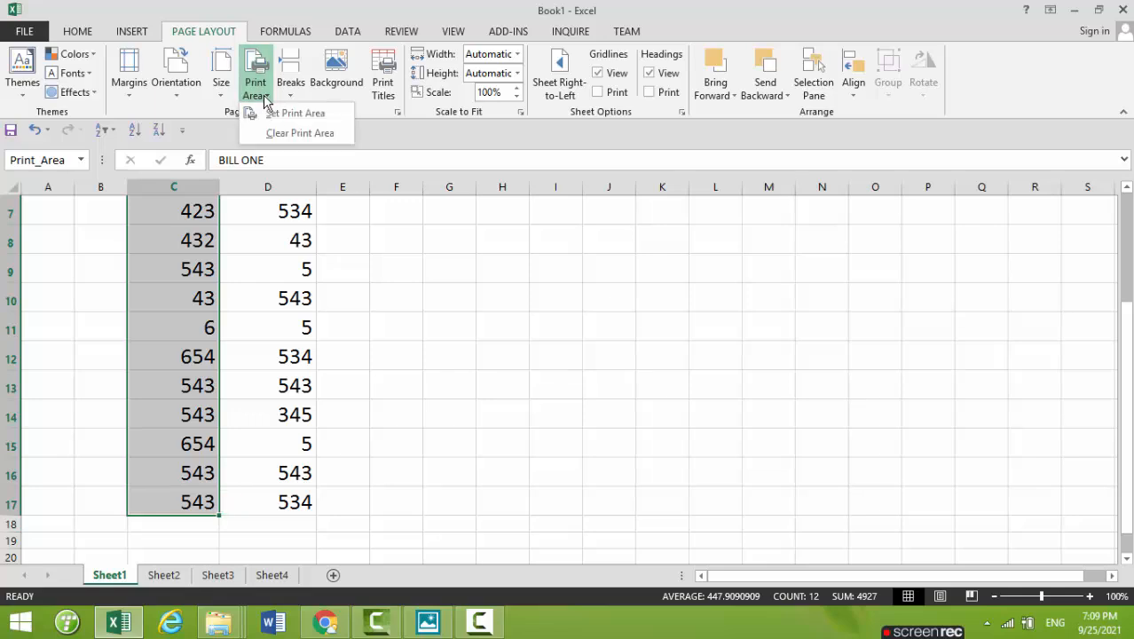
{"action": "left_click", "coordinate": [300, 132]}
Step: Check the print preview of the sheet without a print area, and return to the sheet
{"action": "left_click", "coordinate": [269, 396]}
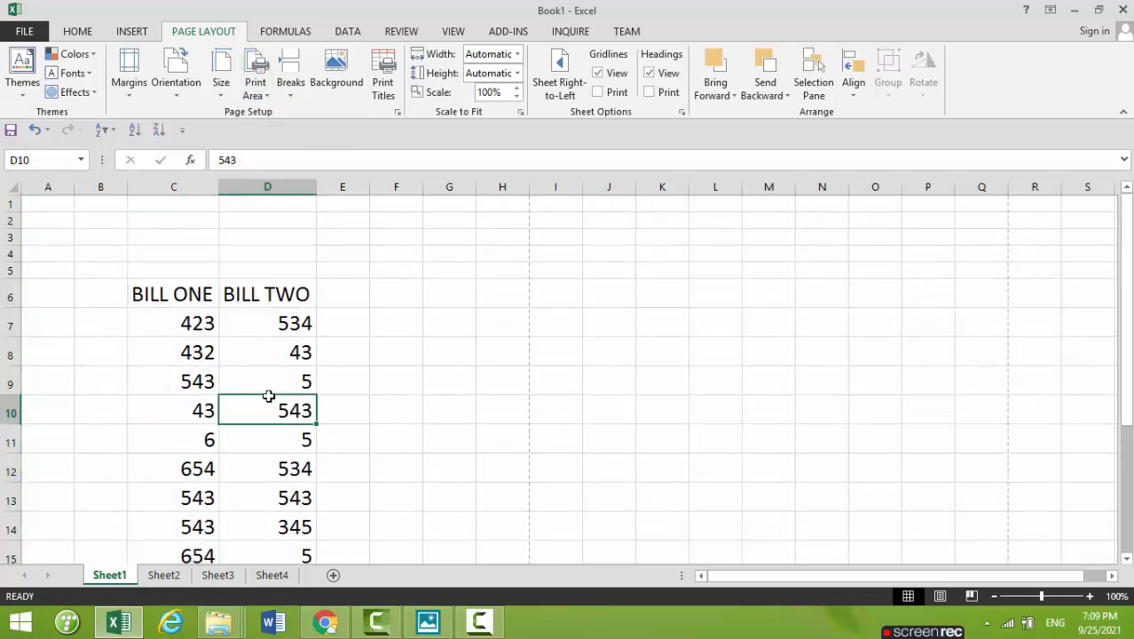
{"action": "key", "text": "ctrl+p"}
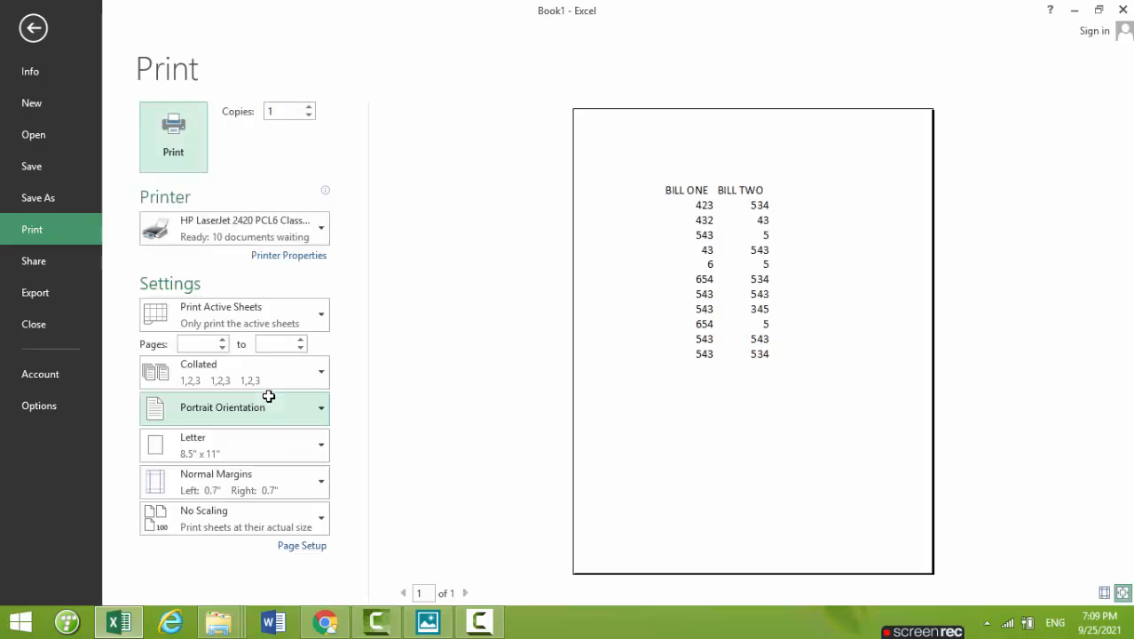
{"action": "key", "text": "Escape"}
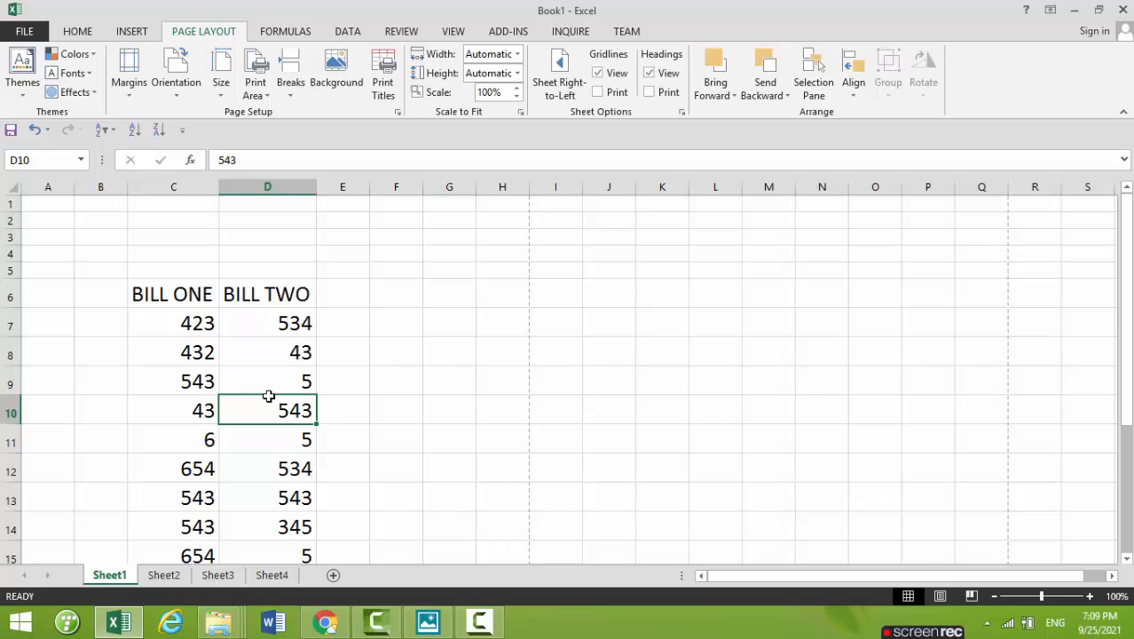
Step: Display the sheet in Page Layout view and check its print preview from there
{"action": "left_click", "coordinate": [432, 433]}
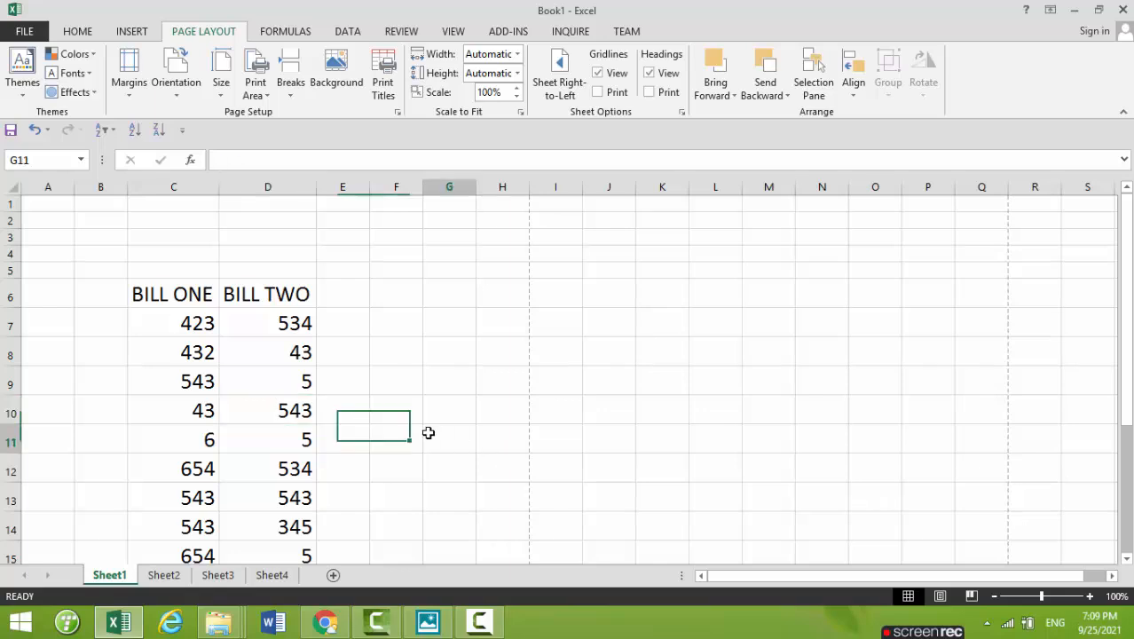
{"action": "left_click", "coordinate": [939, 597]}
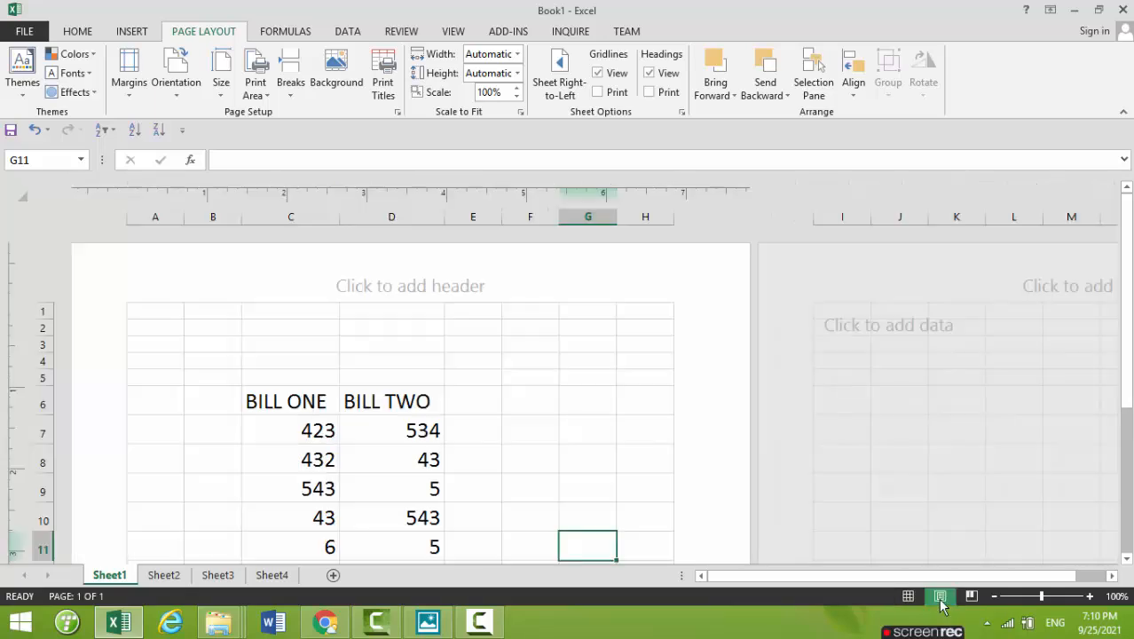
{"action": "left_click", "coordinate": [442, 460]}
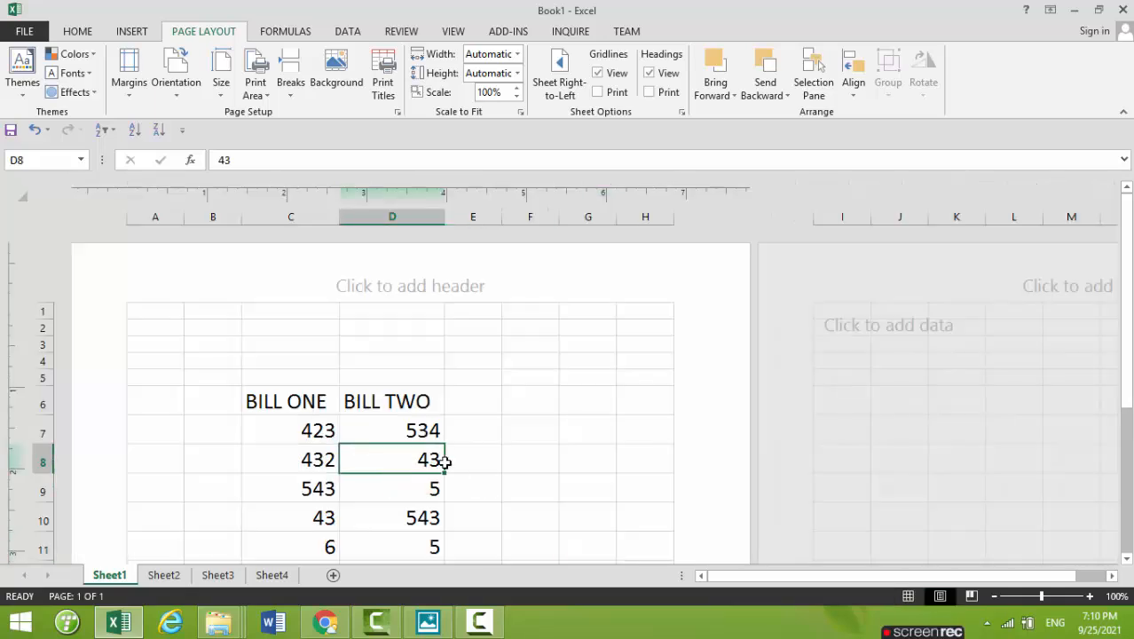
{"action": "left_click", "coordinate": [890, 438]}
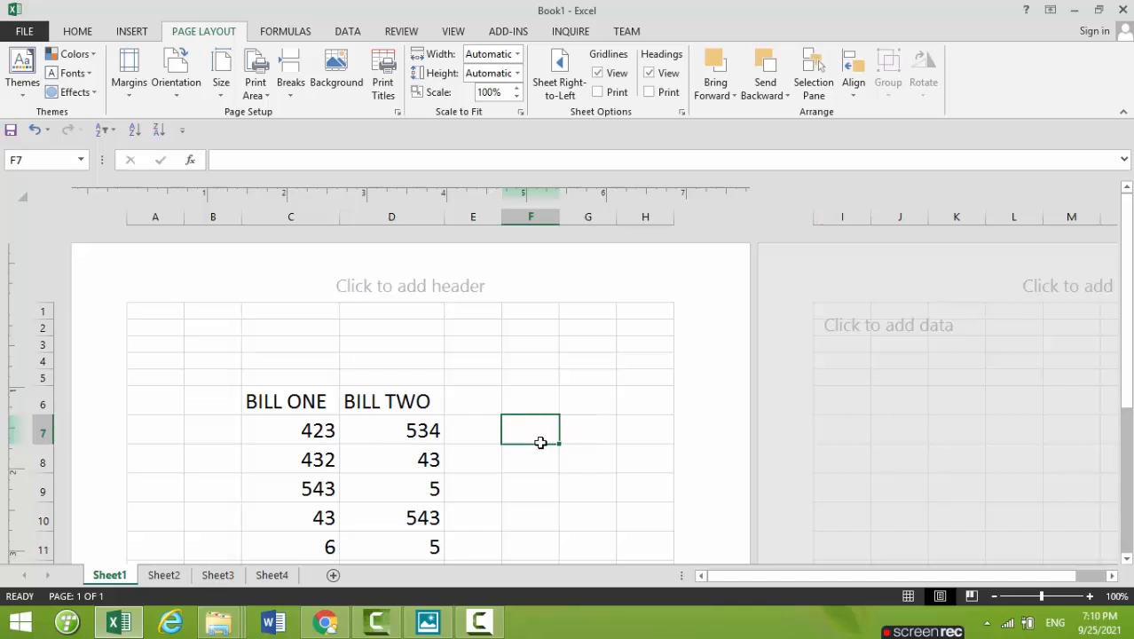
{"action": "key", "text": "ctrl+p"}
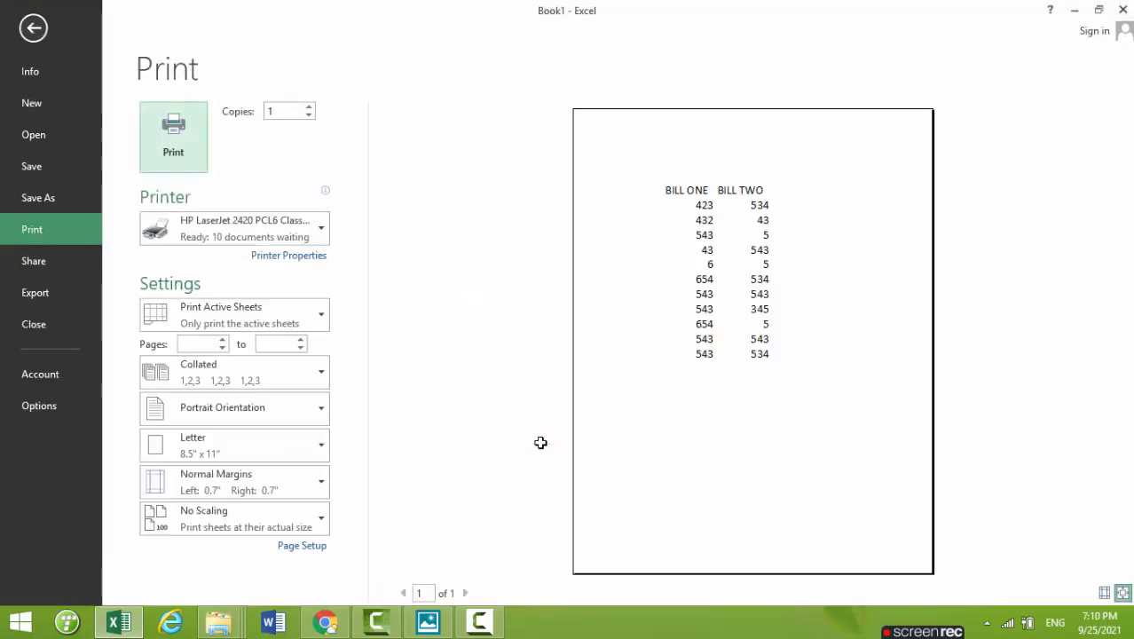
{"action": "key", "text": "Escape"}
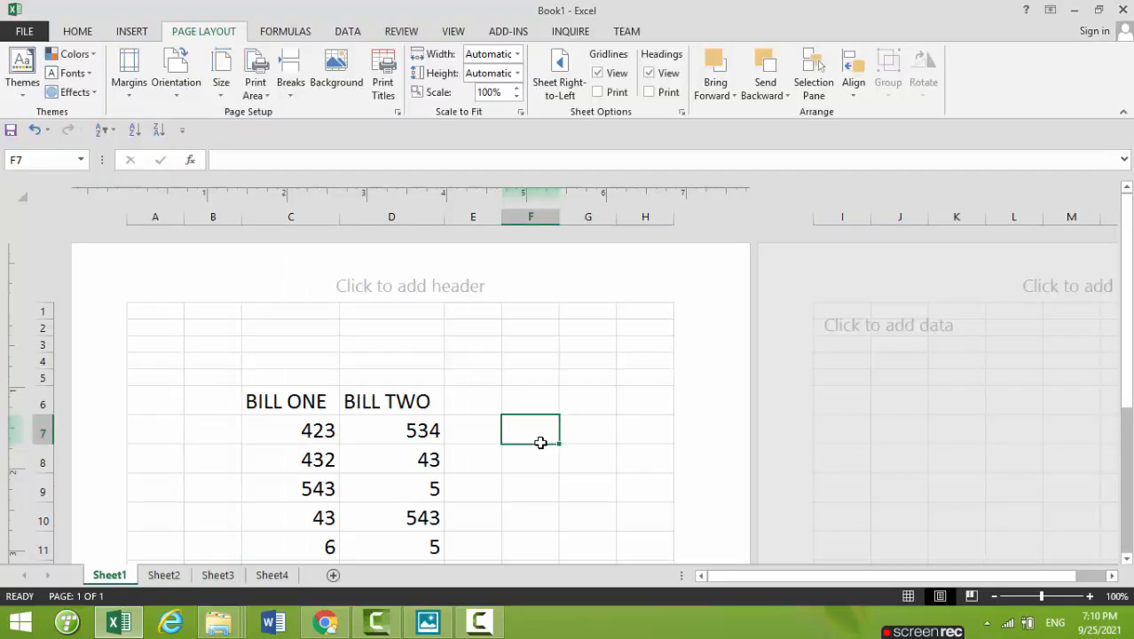
Step: Change the paper size to A4 and check the print preview
{"action": "left_click", "coordinate": [215, 90]}
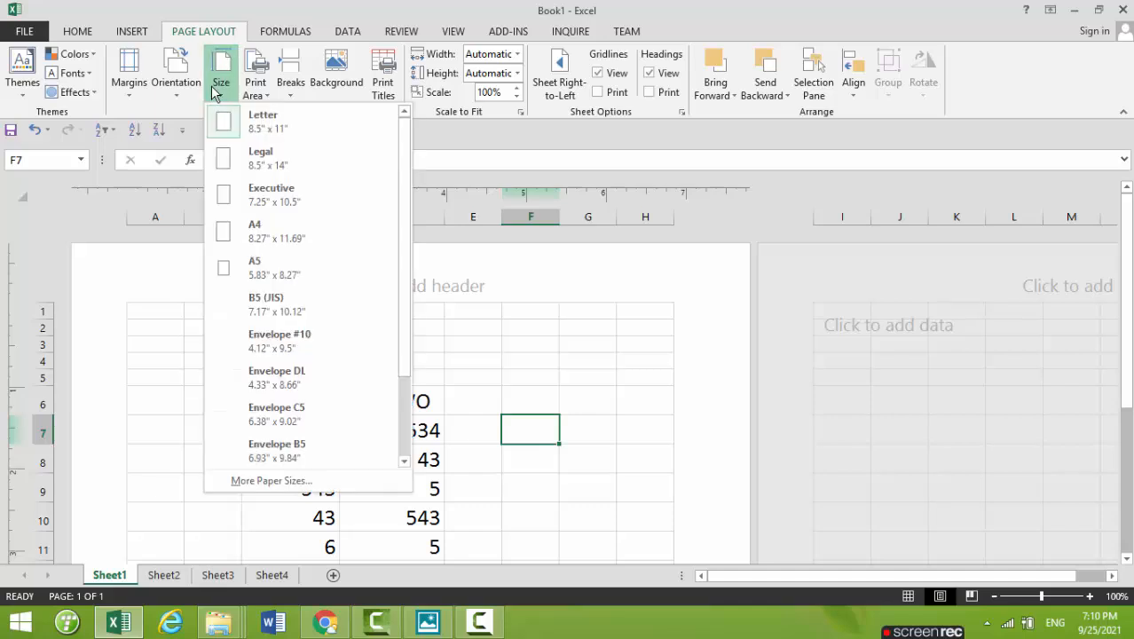
{"action": "left_click", "coordinate": [263, 235]}
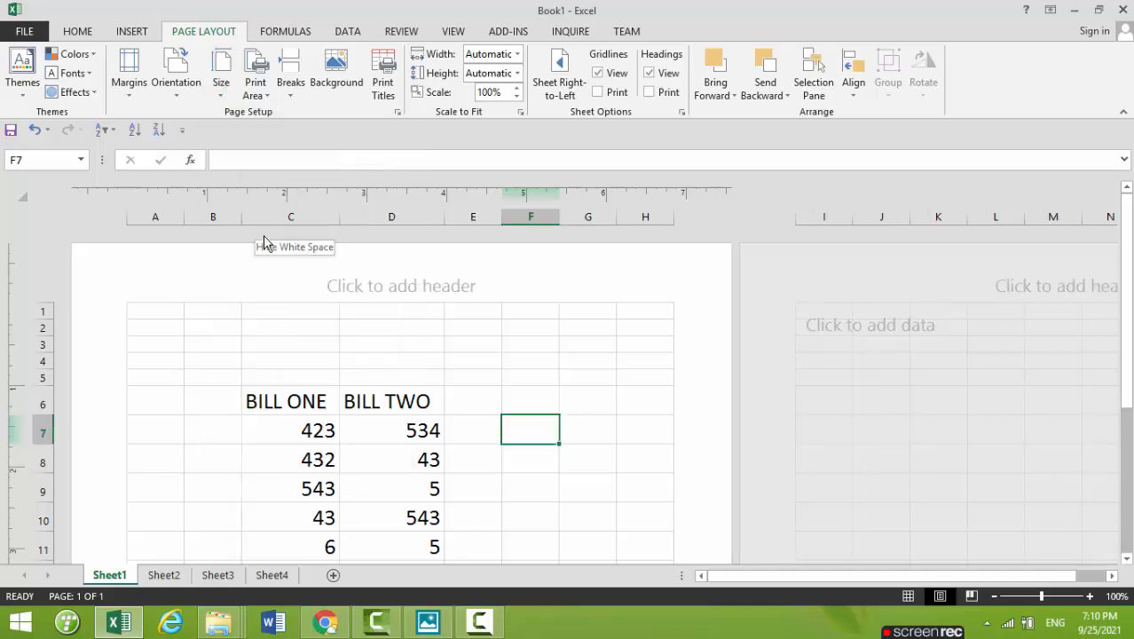
{"action": "left_click", "coordinate": [396, 525]}
{"action": "left_click", "coordinate": [307, 488]}
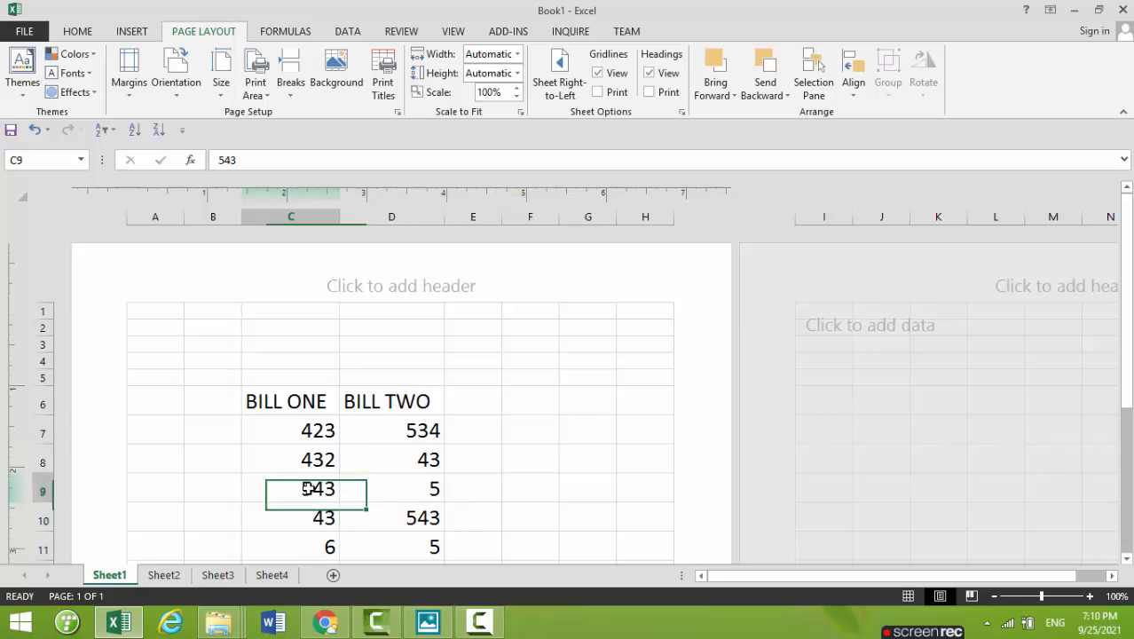
{"action": "key", "text": "ctrl+p"}
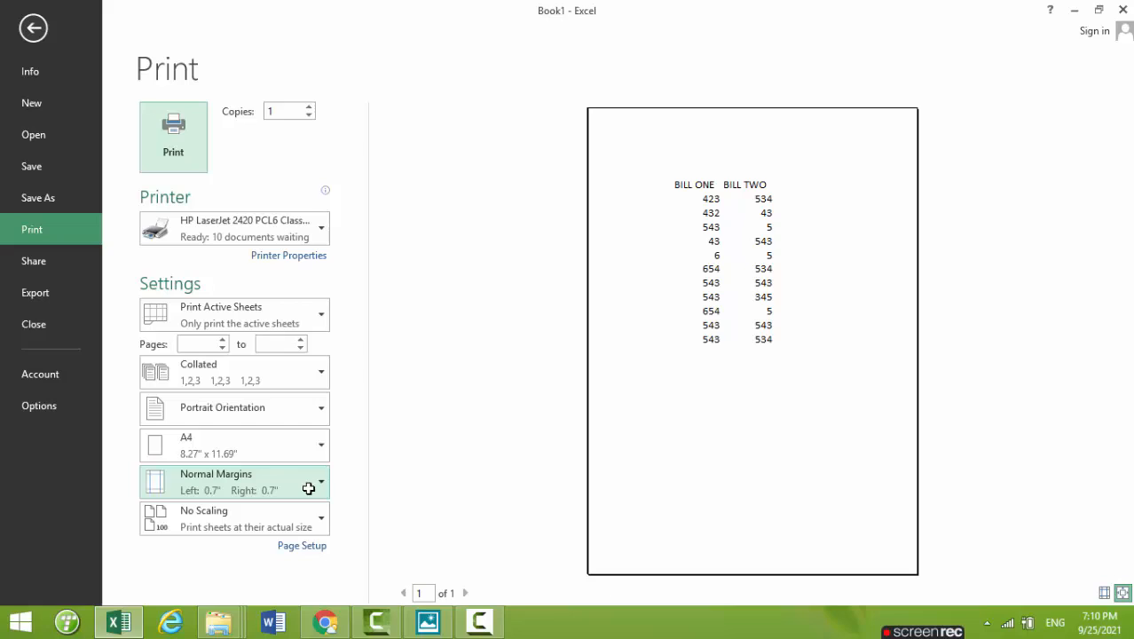
{"action": "key", "text": "Escape"}
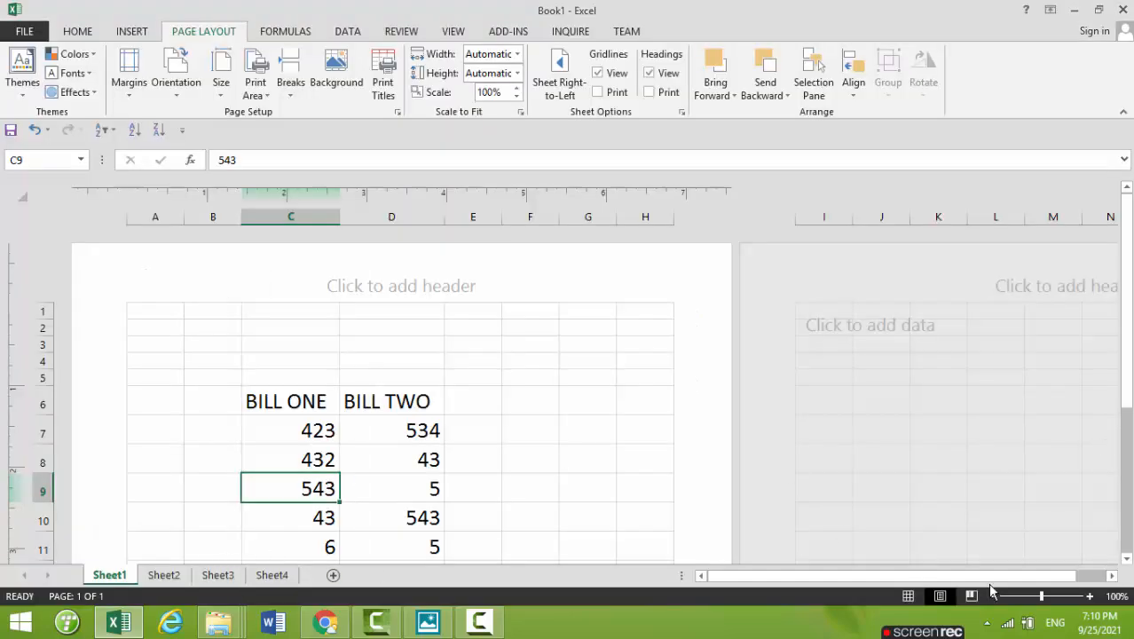
Step: Return the worksheet to Normal view and select the empty cell G6
{"action": "left_click", "coordinate": [908, 595]}
{"action": "left_click", "coordinate": [492, 462]}
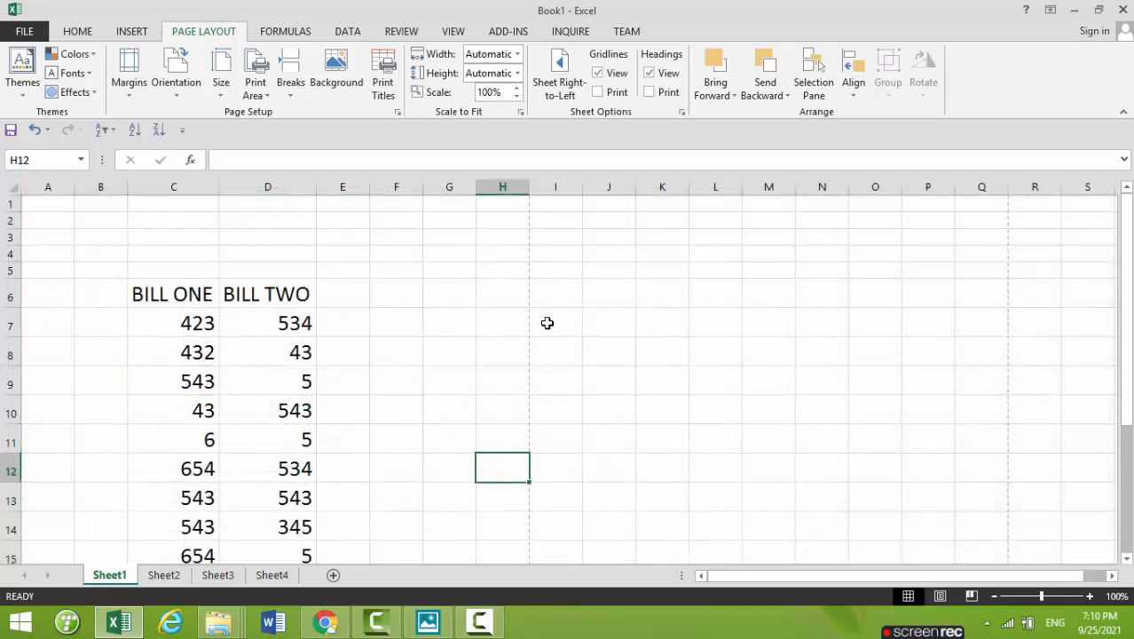
{"action": "left_click", "coordinate": [427, 307]}
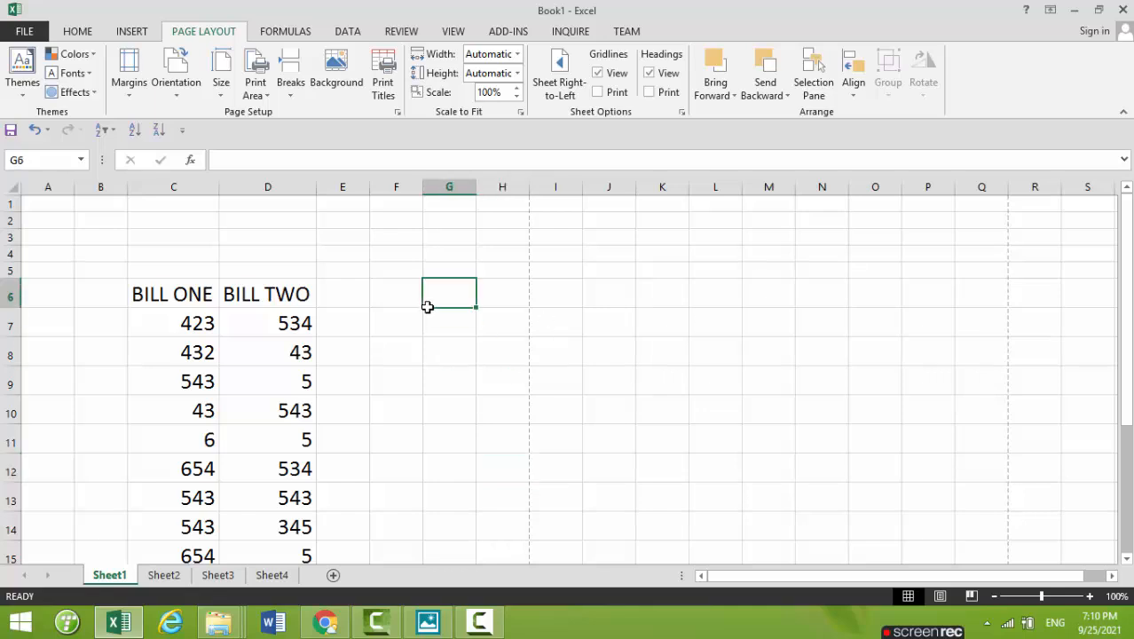
{"action": "key", "text": "Down"}
{"action": "key", "text": "Down"}
{"action": "key", "text": "Down"}
{"action": "key", "text": "Down"}
{"action": "key", "text": "Down"}
{"action": "key", "text": "Down"}
{"action": "key", "text": "Down"}
{"action": "key", "text": "Down"}
{"action": "key", "text": "Down"}
{"action": "key", "text": "Down"}
{"action": "key", "text": "Down"}
{"action": "key", "text": "Down"}
{"action": "key", "text": "Down"}
{"action": "key", "text": "Down"}
{"action": "key", "text": "Down"}
{"action": "key", "text": "Down"}
{"action": "key", "text": "Down"}
{"action": "key", "text": "Down"}
{"action": "key", "text": "Down"}
{"action": "key", "text": "Down"}
{"action": "key", "text": "Down"}
{"action": "key", "text": "Down"}
{"action": "key", "text": "Down"}
{"action": "key", "text": "Down"}
{"action": "key", "text": "Down"}
{"action": "key", "text": "Down"}
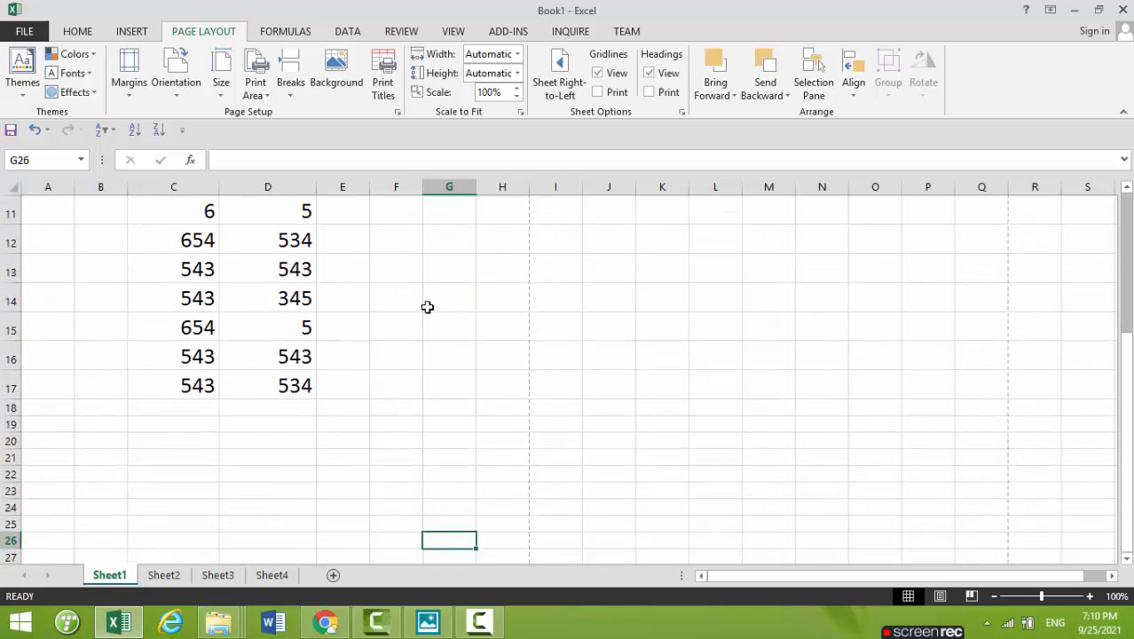
{"action": "key", "text": "Up"}
{"action": "key", "text": "Up"}
{"action": "key", "text": "Up"}
{"action": "key", "text": "Up"}
{"action": "key", "text": "Up"}
{"action": "key", "text": "Up"}
{"action": "key", "text": "Up"}
{"action": "key", "text": "Up"}
{"action": "key", "text": "Up"}
{"action": "key", "text": "Up"}
{"action": "key", "text": "Up"}
{"action": "key", "text": "Up"}
{"action": "key", "text": "Up"}
{"action": "key", "text": "Up"}
{"action": "key", "text": "Up"}
{"action": "key", "text": "Up"}
{"action": "key", "text": "Up"}
{"action": "key", "text": "Up"}
{"action": "key", "text": "Up"}
{"action": "key", "text": "Up"}
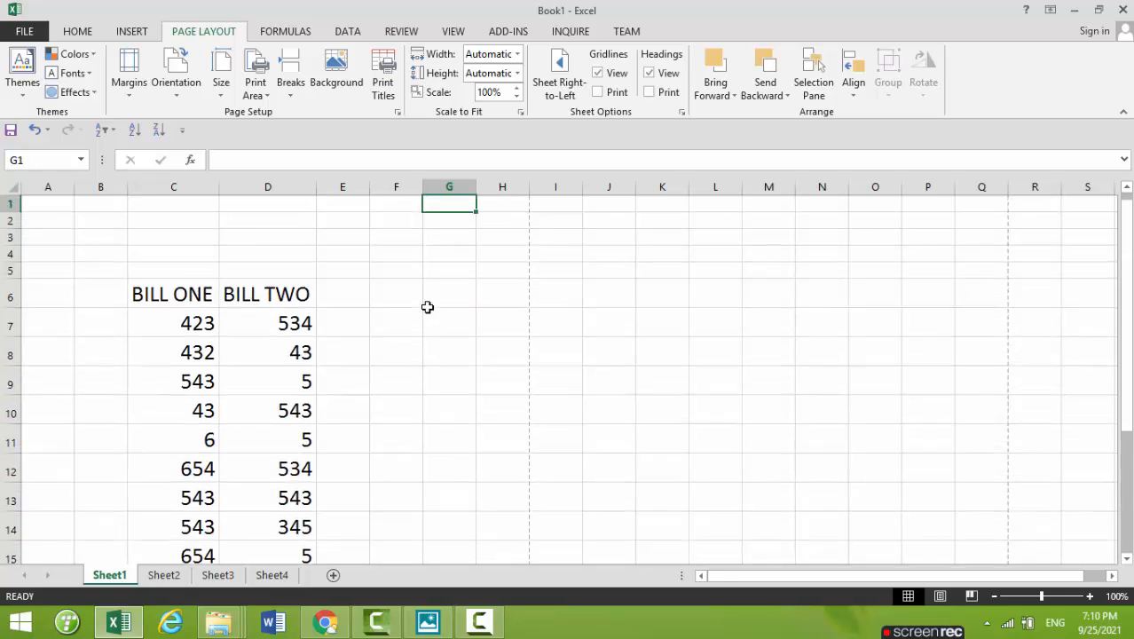
Step: Delete the contents of both bill columns together with the adjacent empty column, range C6:E18
{"action": "key", "text": "Left"}
{"action": "key", "text": "Left"}
{"action": "key", "text": "Down"}
{"action": "key", "text": "Down"}
{"action": "key", "text": "Down"}
{"action": "key", "text": "Down"}
{"action": "key", "text": "Down"}
{"action": "key", "text": "Down"}
{"action": "key", "text": "Left"}
{"action": "key", "text": "Left"}
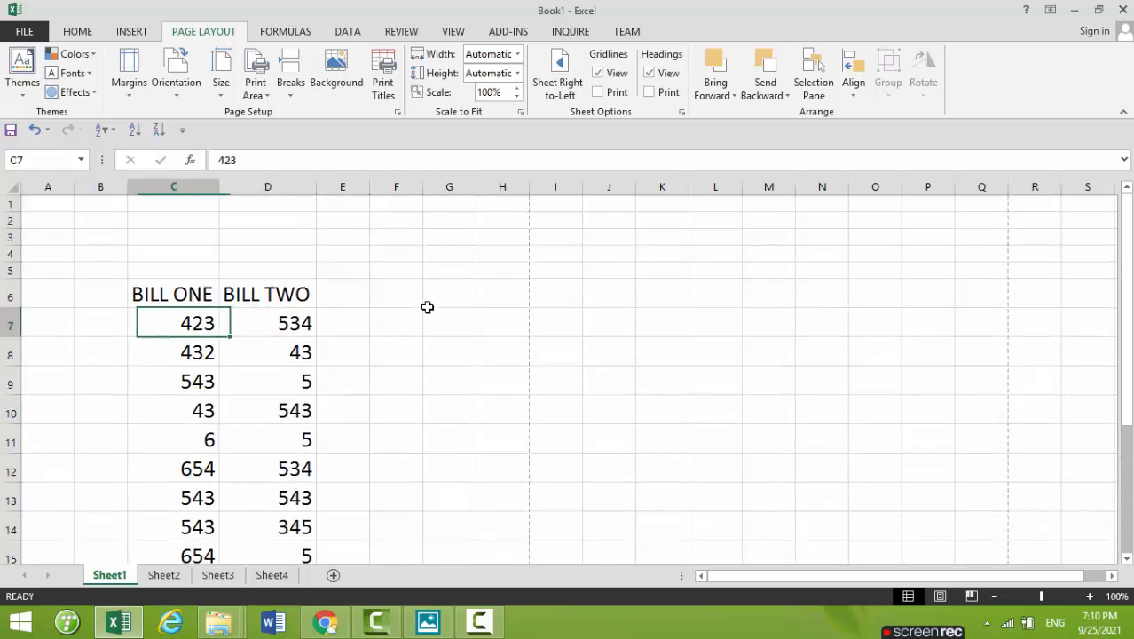
{"action": "key", "text": "Left"}
{"action": "key", "text": "Up"}
{"action": "key", "text": "Right"}
{"action": "key", "text": "shift+Right"}
{"action": "key", "text": "shift+Right"}
{"action": "key", "text": "shift+Down"}
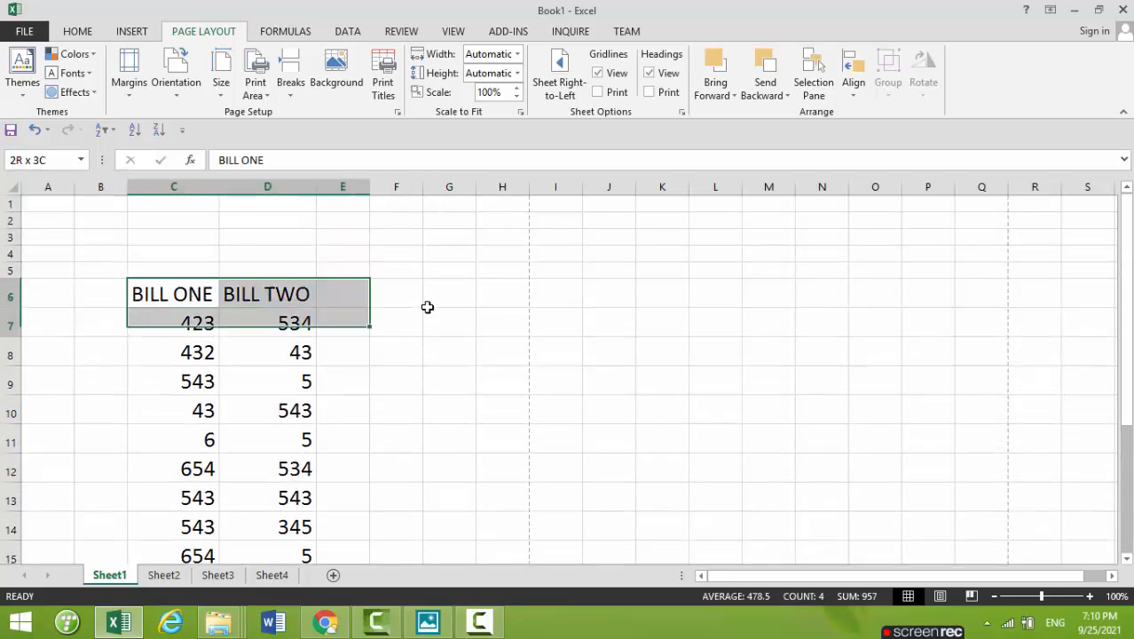
{"action": "key", "text": "shift+Down"}
{"action": "key", "text": "shift+Down"}
{"action": "key", "text": "shift+Down"}
{"action": "key", "text": "shift+Down"}
{"action": "key", "text": "shift+Down"}
{"action": "key", "text": "shift+Down"}
{"action": "key", "text": "shift+Down"}
{"action": "key", "text": "shift+Down"}
{"action": "key", "text": "shift+Down"}
{"action": "key", "text": "shift+Down"}
{"action": "key", "text": "shift+Down"}
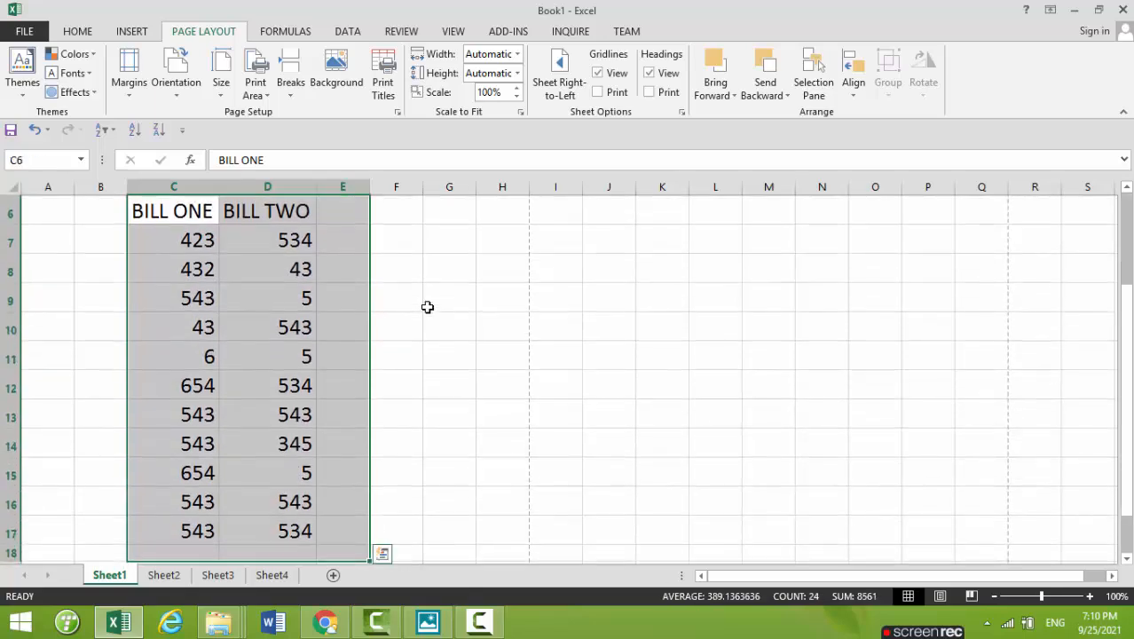
{"action": "key", "text": "Delete"}
{"action": "left_click", "coordinate": [259, 276]}
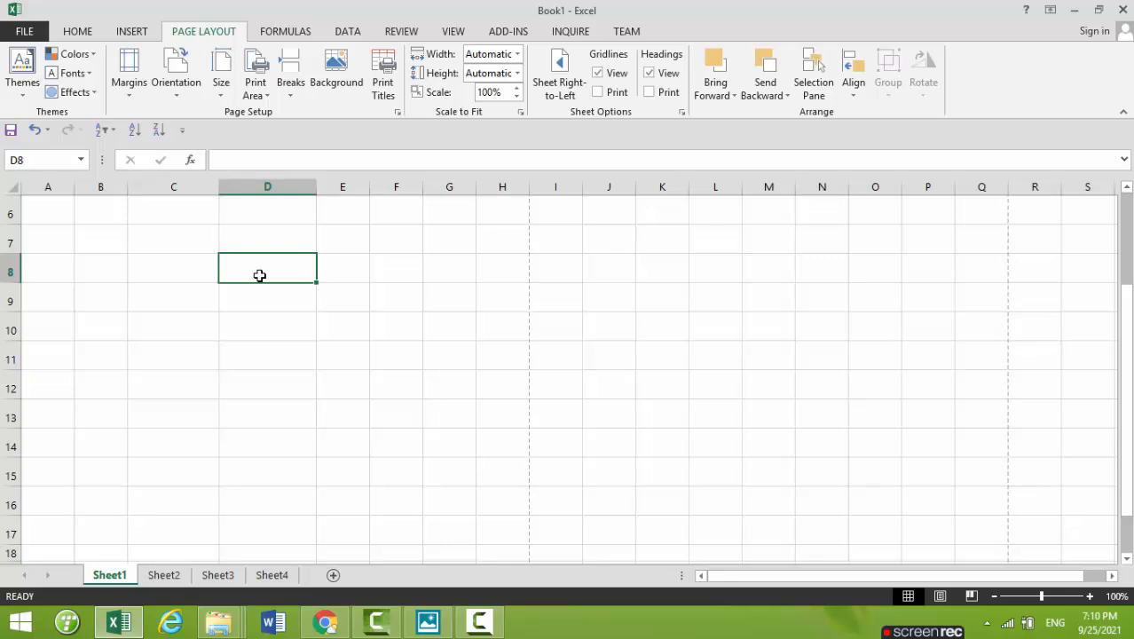
Step: Go back to row 1 of the emptied sheet and undo the deletion of the bill data
{"action": "key", "text": "Up"}
{"action": "key", "text": "Up"}
{"action": "key", "text": "Up"}
{"action": "key", "text": "Up"}
{"action": "key", "text": "Up"}
{"action": "key", "text": "Up"}
{"action": "key", "text": "Up"}
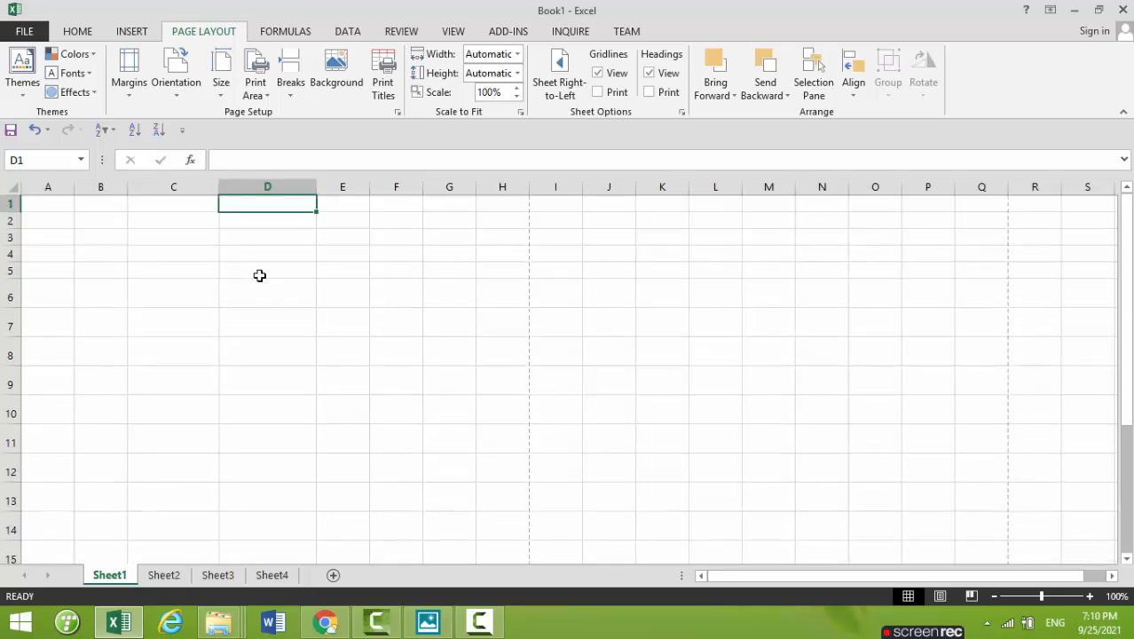
{"action": "key", "text": "ctrl+z"}
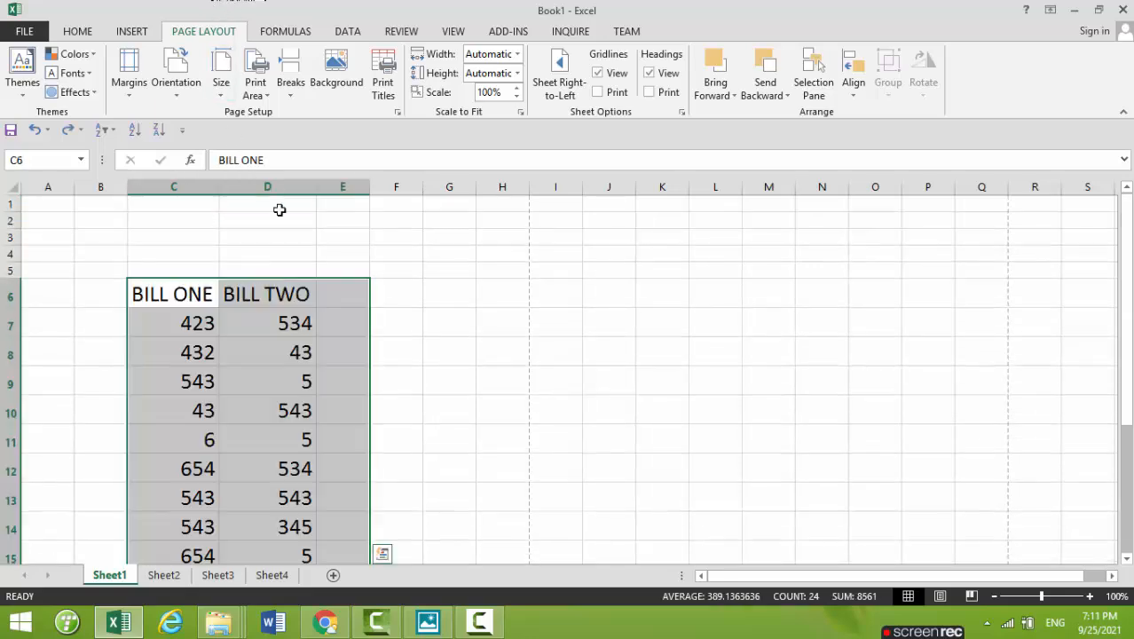
Step: Compare the sheet's print preview before and after changing the page orientation to Landscape
{"action": "key", "text": "ctrl+p"}
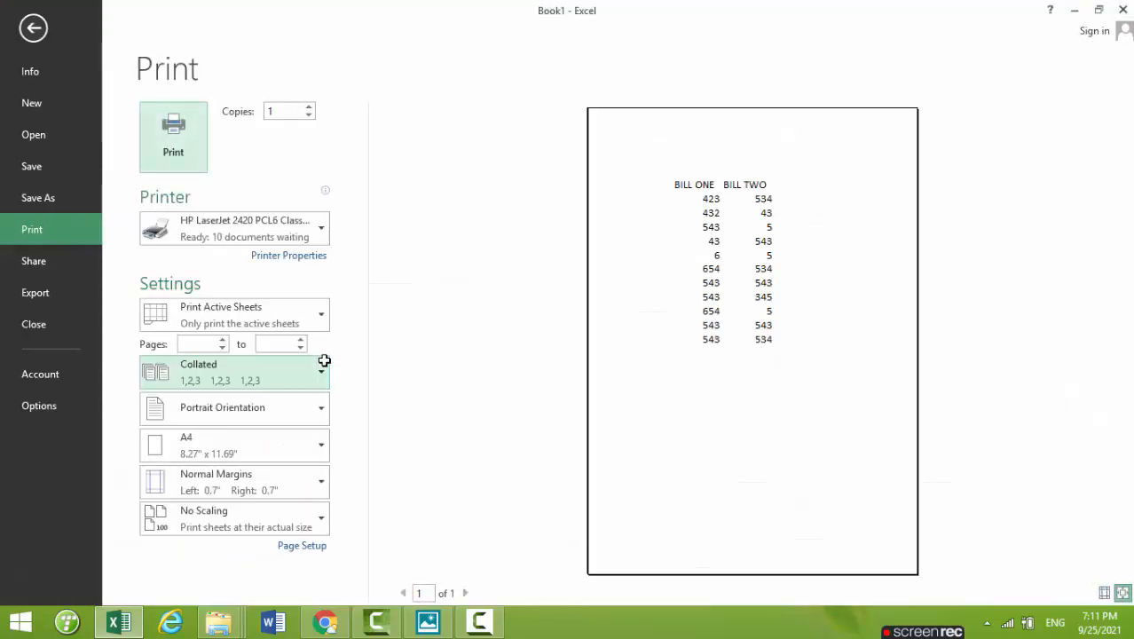
{"action": "key", "text": "Escape"}
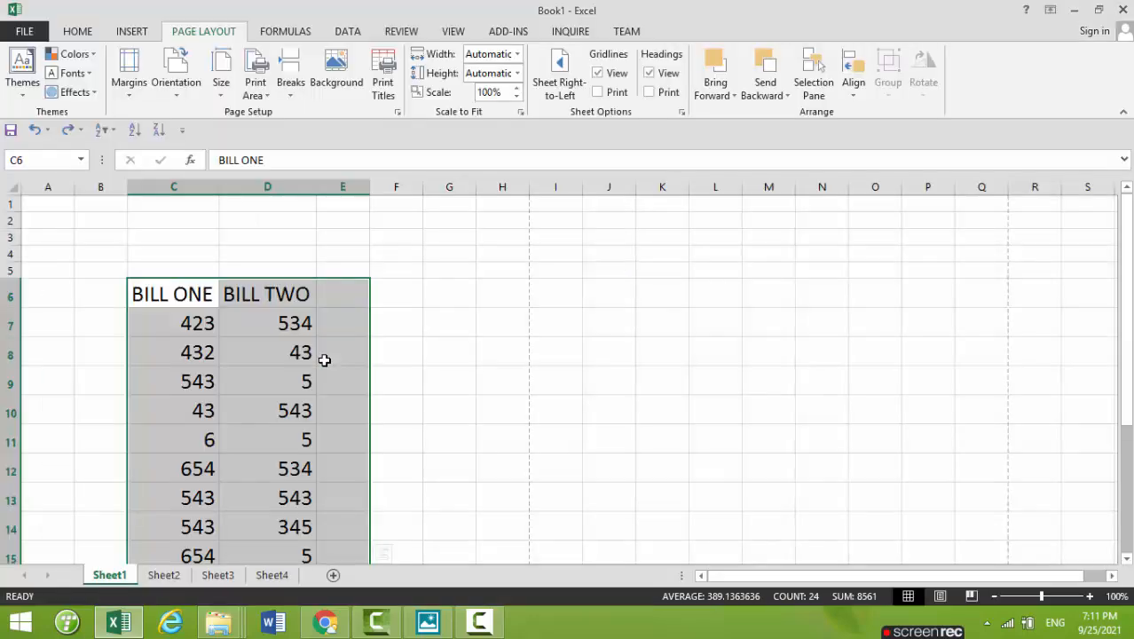
{"action": "left_click", "coordinate": [174, 90]}
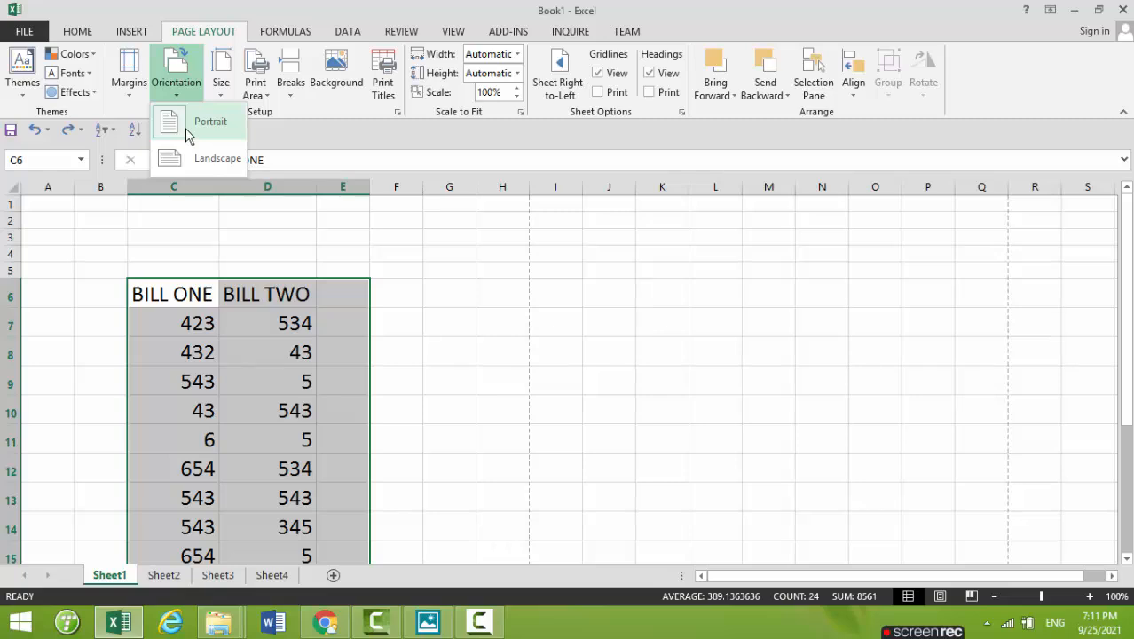
{"action": "left_click", "coordinate": [190, 160]}
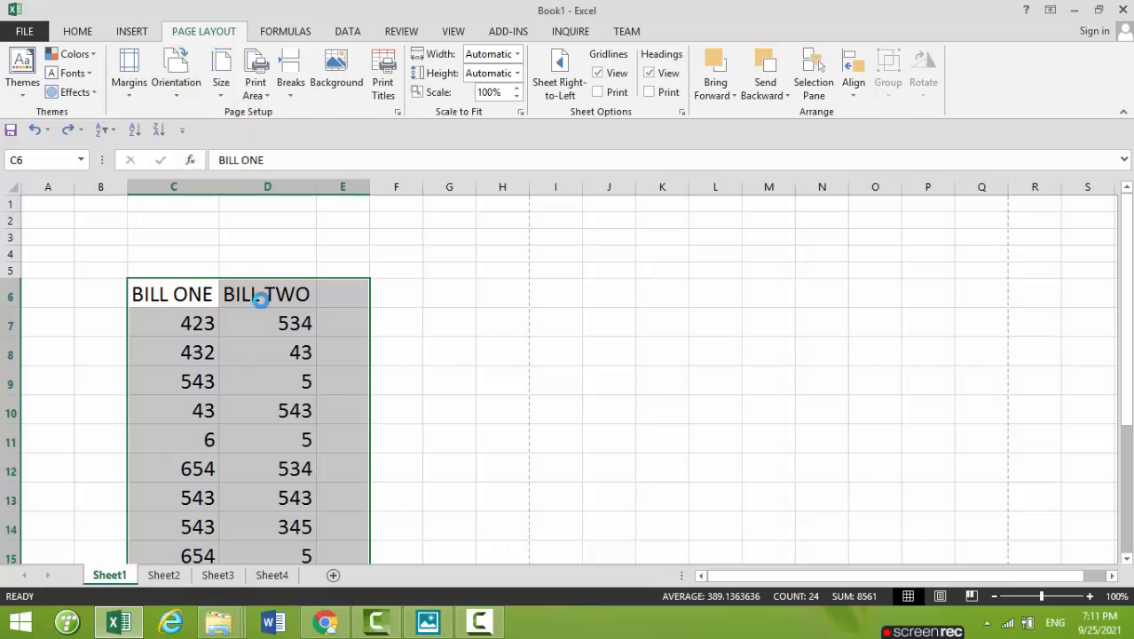
{"action": "left_click", "coordinate": [307, 382]}
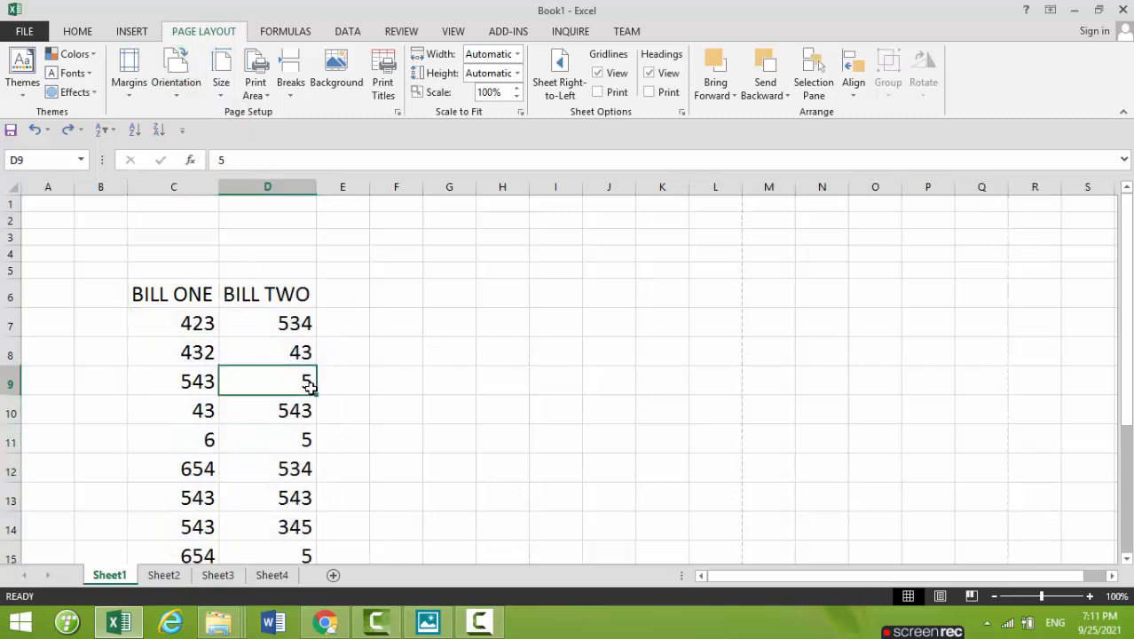
{"action": "key", "text": "ctrl+p"}
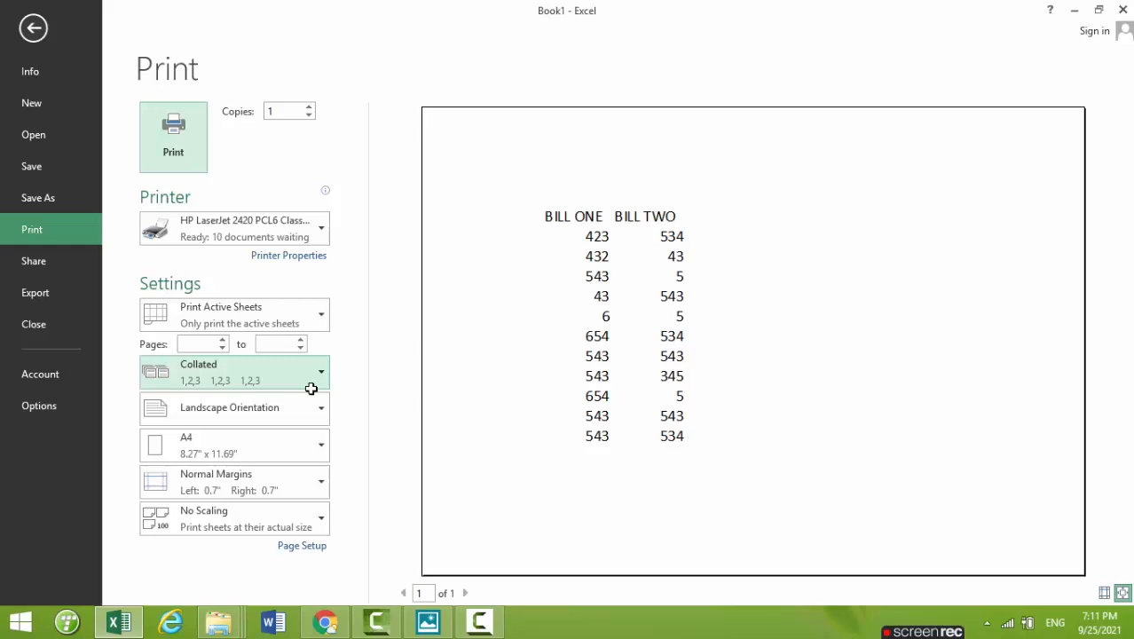
{"action": "key", "text": "Escape"}
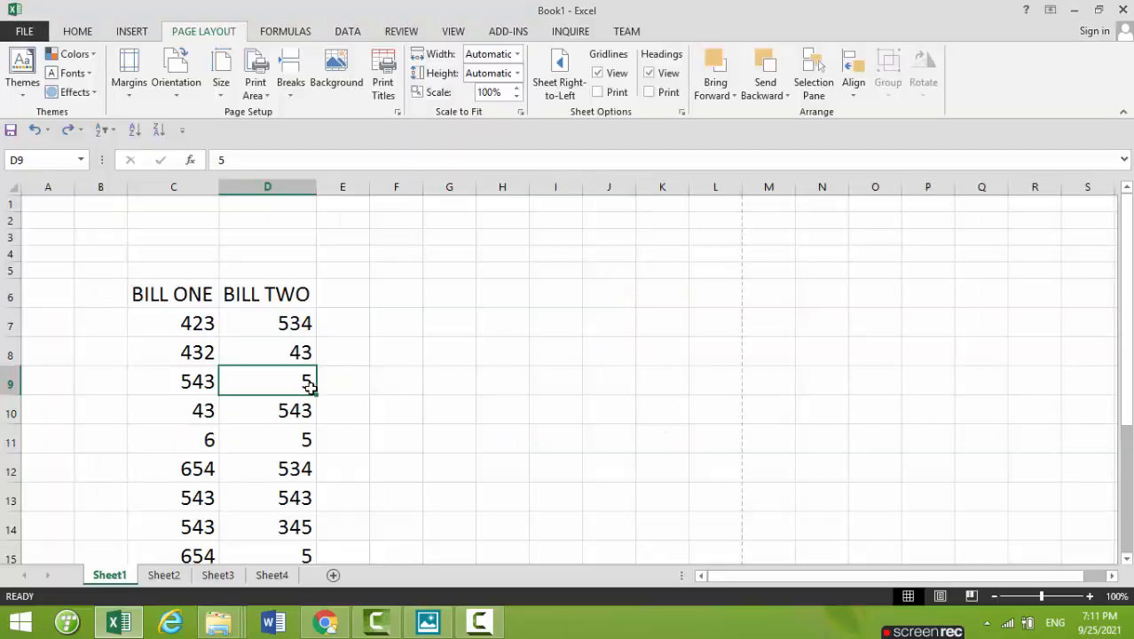
Step: Set the page orientation to Portrait, check the print preview and return to the sheet
{"action": "left_click", "coordinate": [189, 88]}
{"action": "left_click", "coordinate": [189, 128]}
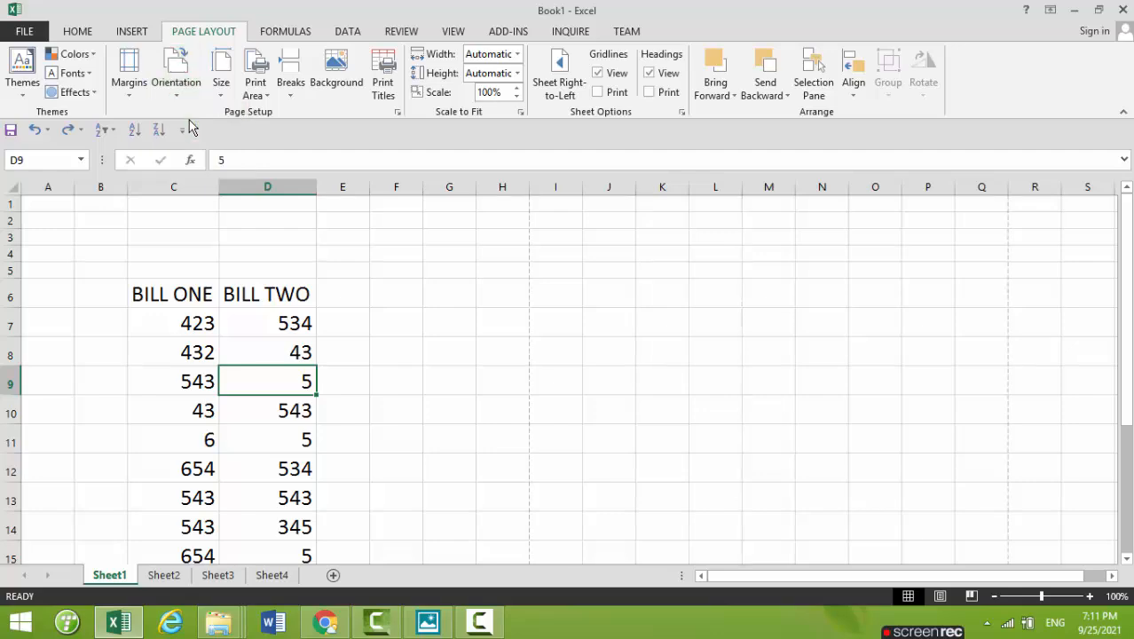
{"action": "key", "text": "ctrl+p"}
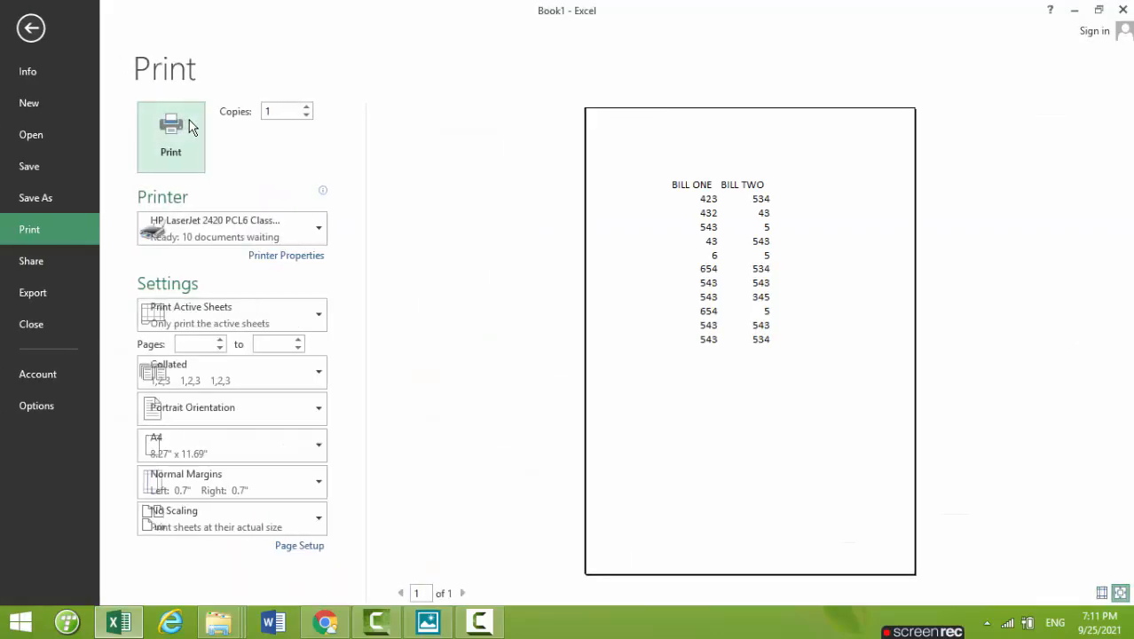
{"action": "key", "text": "Escape"}
Step: Set the page orientation to Landscape and select the empty cell F10
{"action": "left_click", "coordinate": [186, 89]}
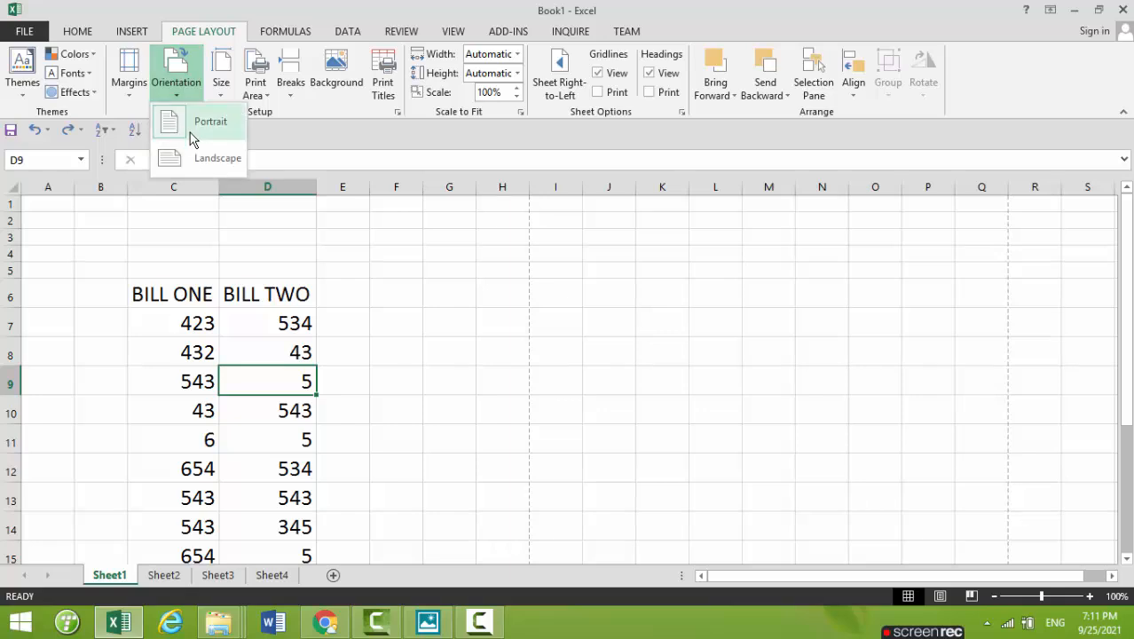
{"action": "left_click", "coordinate": [187, 152]}
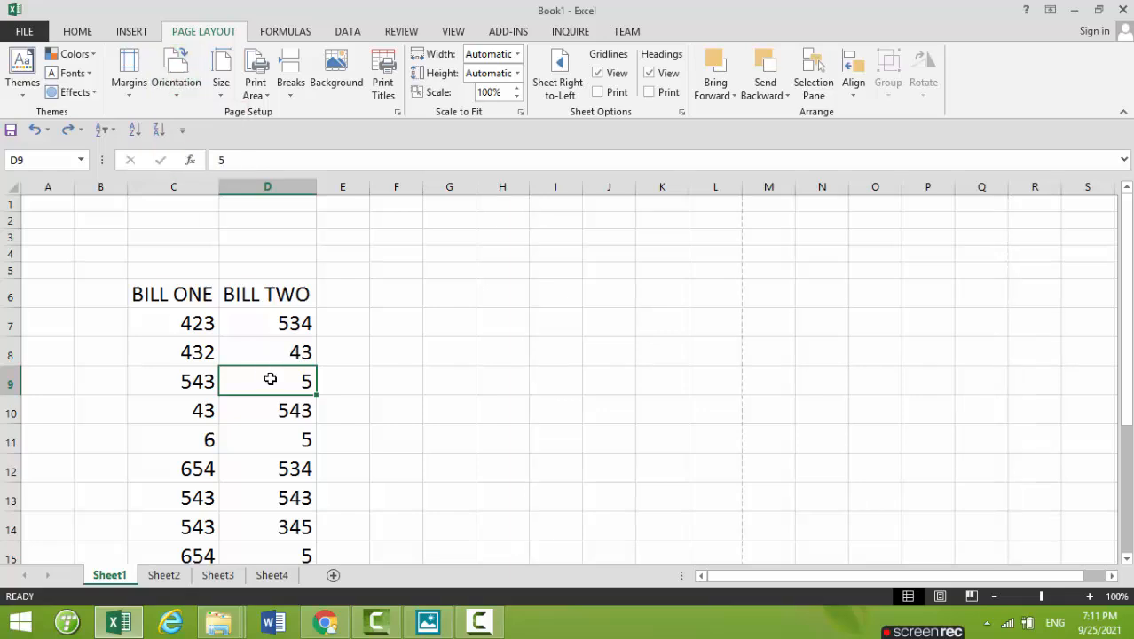
{"action": "left_click", "coordinate": [376, 416]}
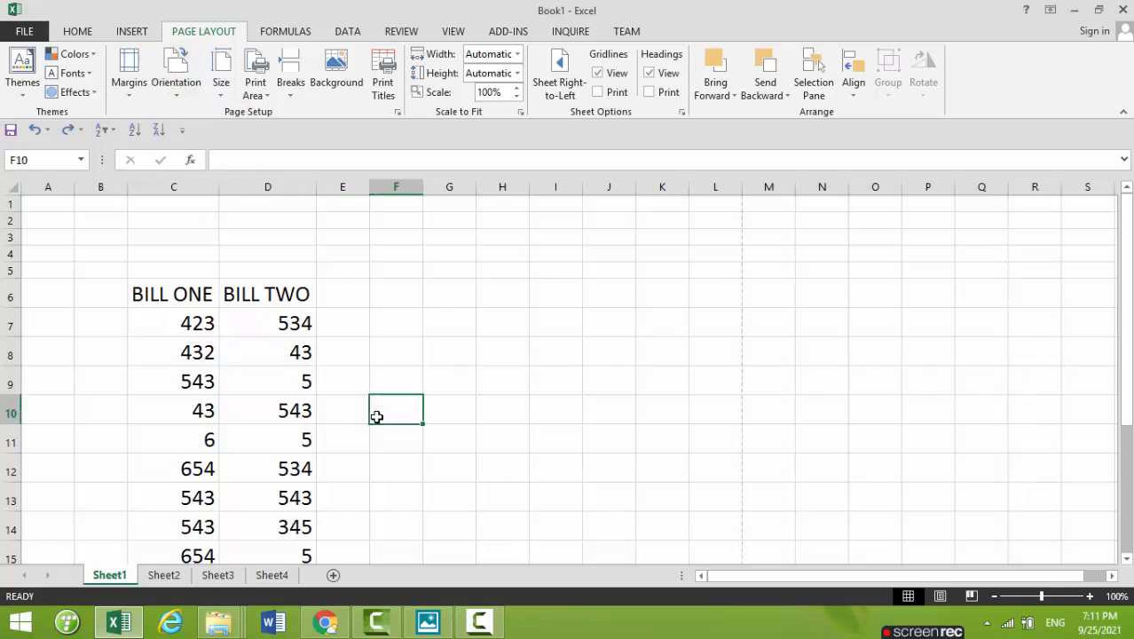